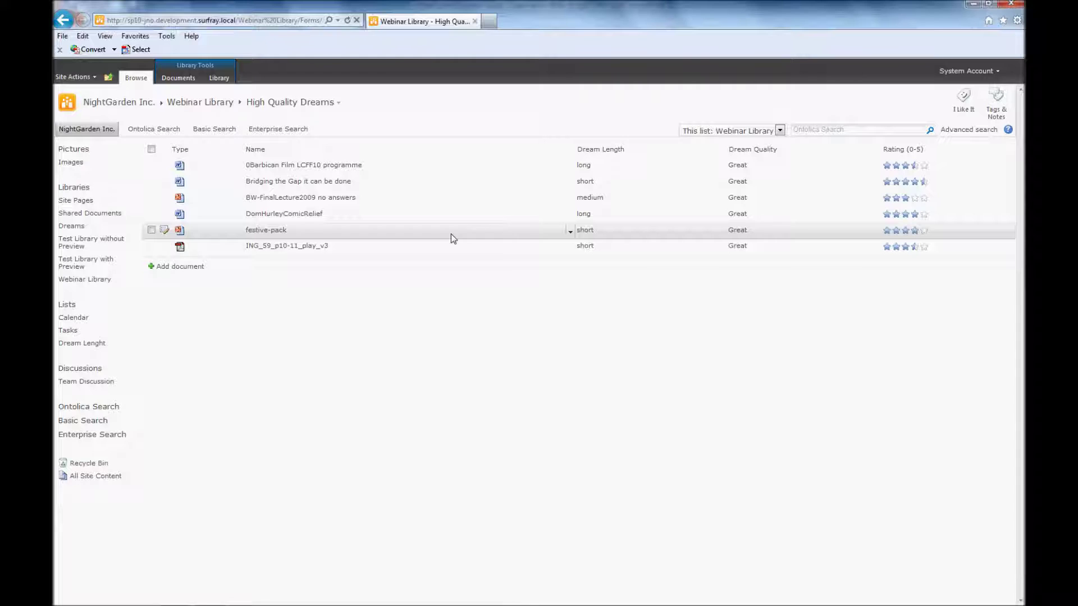
From the Webinar Library's High Quality Dreams view, bring up the Library ribbon commands
{"action": "left_click", "coordinate": [220, 79]}
Start a new Standard View for the Webinar Library named 'Dreams Grouping'
{"action": "left_click", "coordinate": [234, 114]}
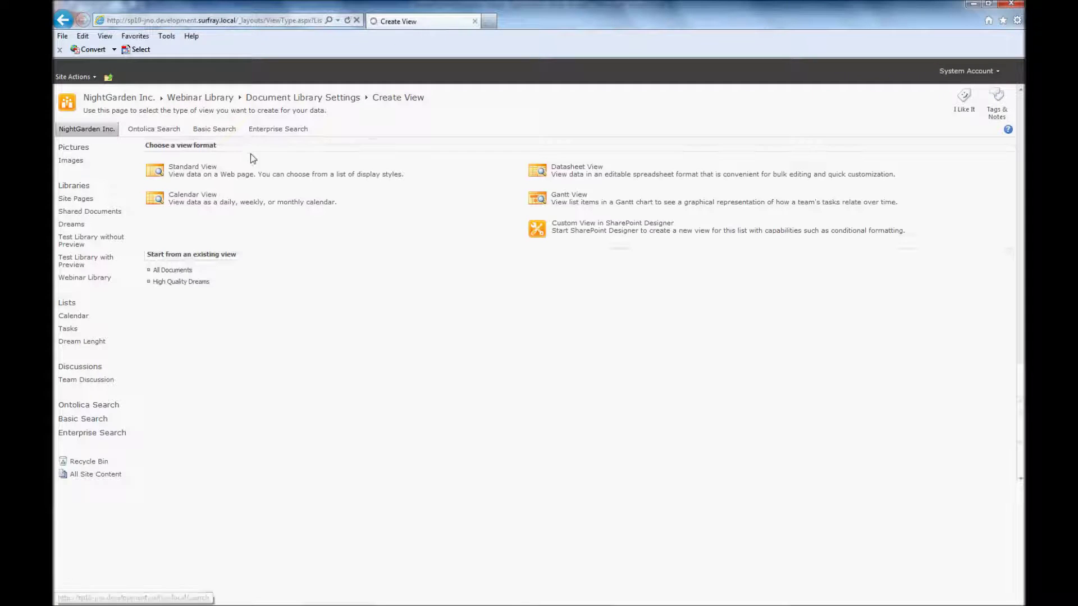
{"action": "left_click", "coordinate": [185, 168]}
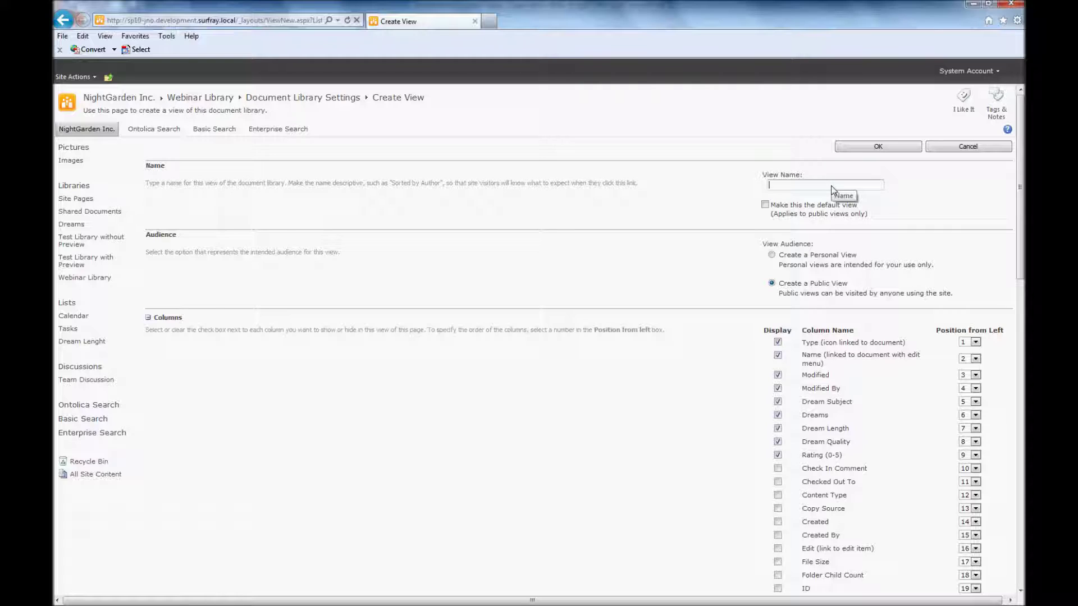
{"action": "type", "text": "Dreams Grouping"}
{"action": "scroll", "coordinate": [753, 183], "scroll_direction": "down", "scroll_amount": 1}
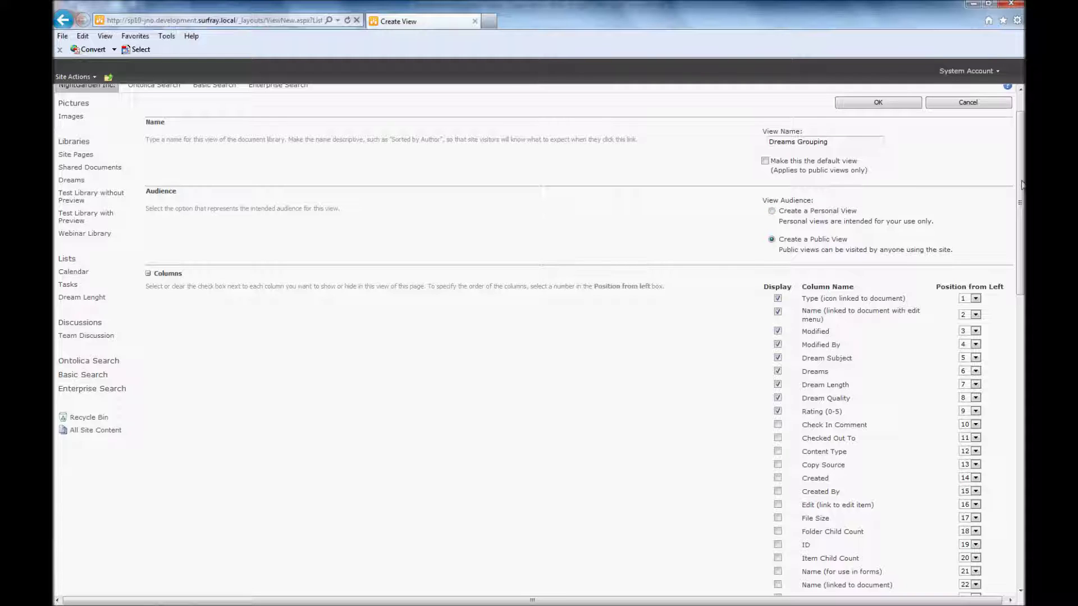
{"action": "left_click_drag", "start_coordinate": [1022, 186], "coordinate": [1022, 224]}
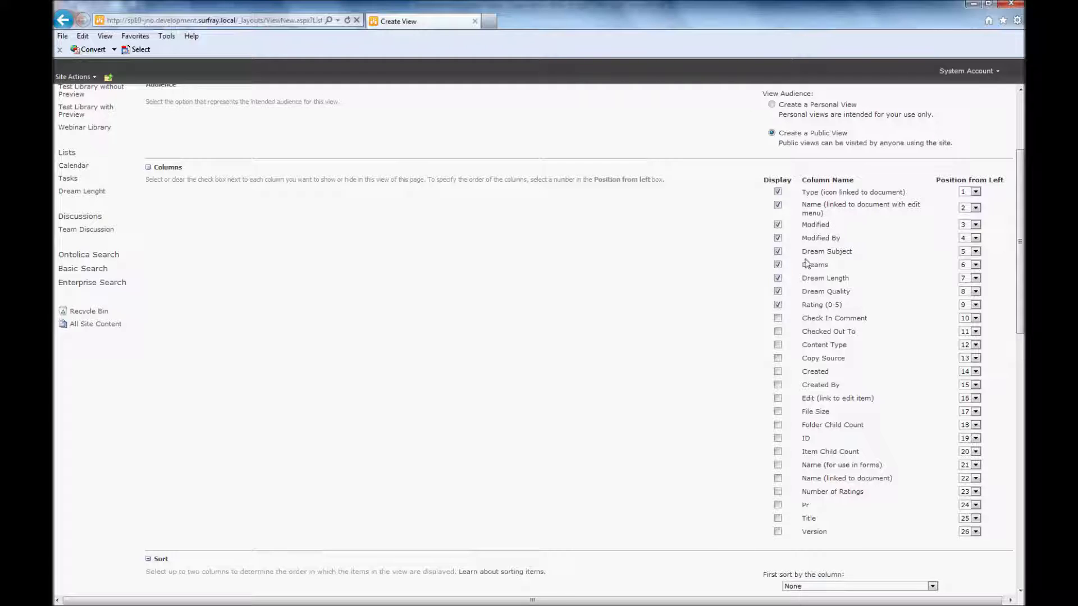
Uncheck Display for the Dream Length and Dream Quality columns
{"action": "left_click", "coordinate": [778, 278]}
{"action": "left_click", "coordinate": [778, 292]}
{"action": "left_click_drag", "start_coordinate": [1020, 271], "coordinate": [1001, 488]}
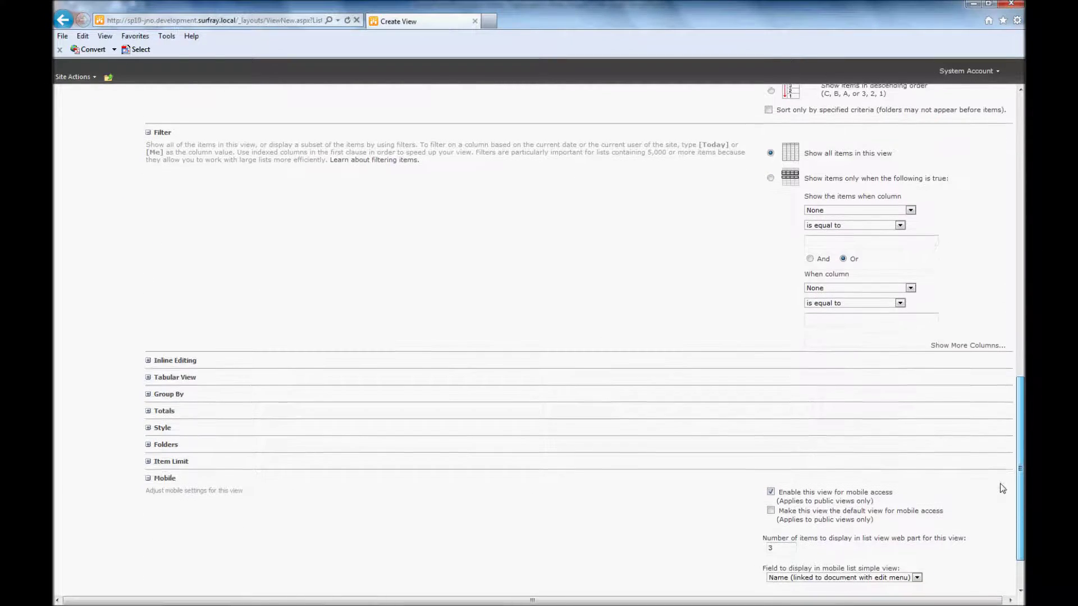
Group the view first by Dream Quality, then by Dream Length
{"action": "left_click", "coordinate": [148, 389]}
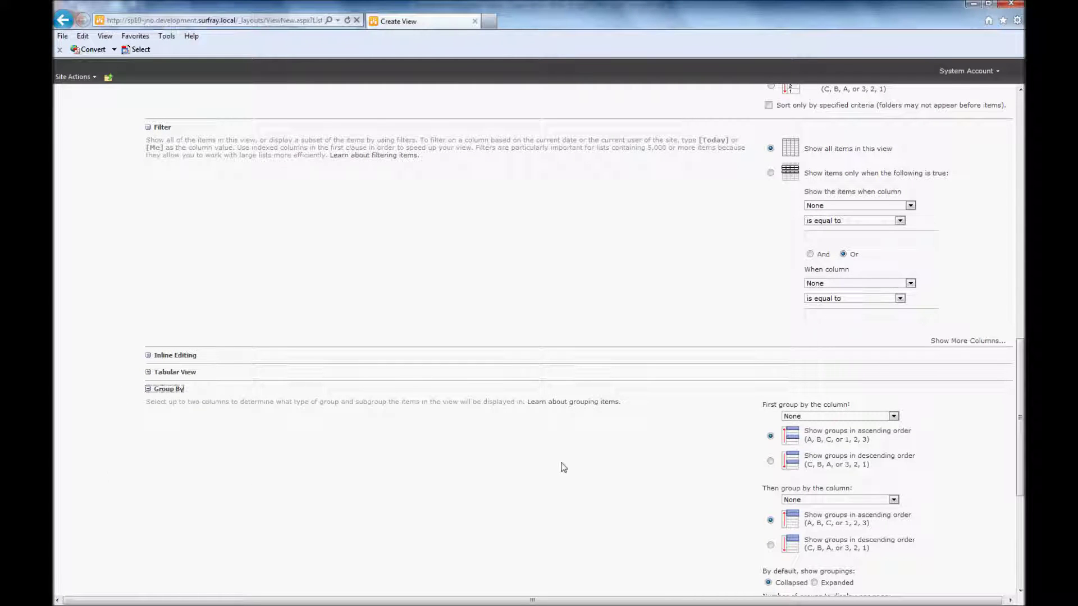
{"action": "left_click_drag", "start_coordinate": [1022, 393], "coordinate": [1021, 442]}
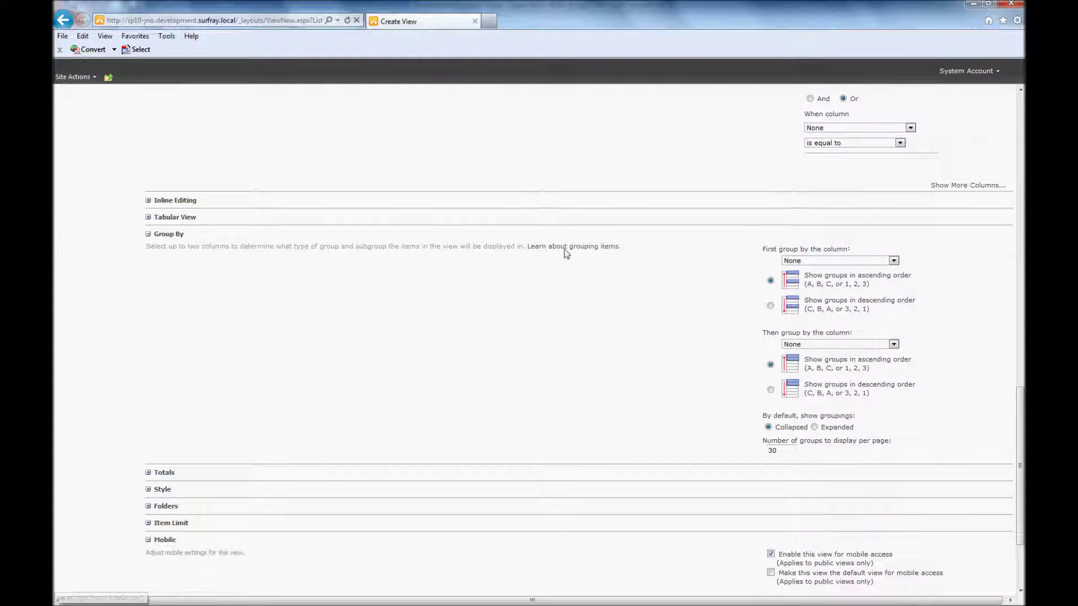
{"action": "left_click", "coordinate": [820, 262]}
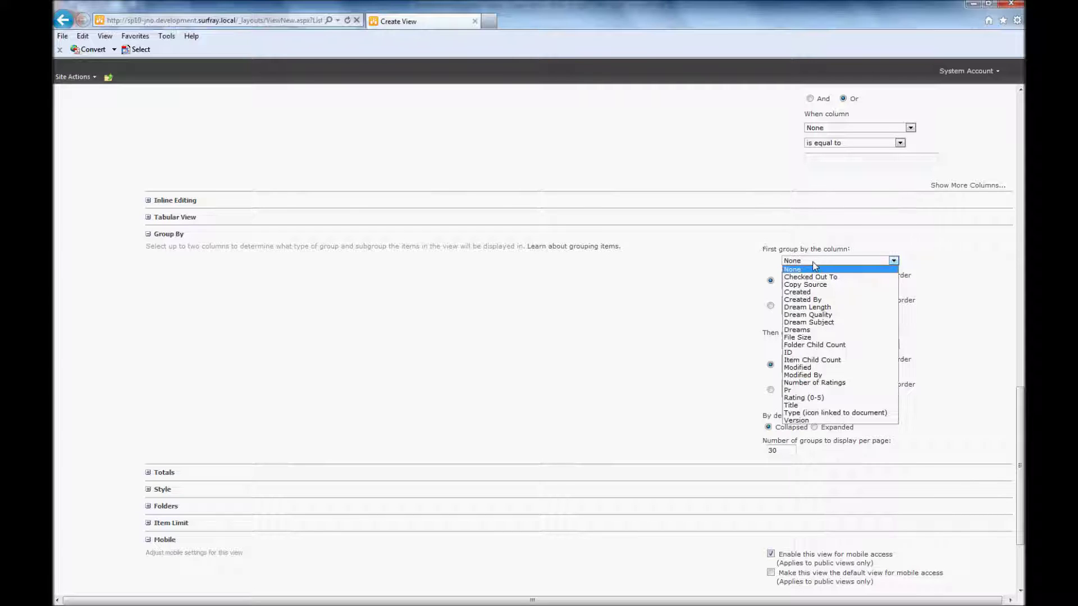
{"action": "left_click", "coordinate": [821, 315]}
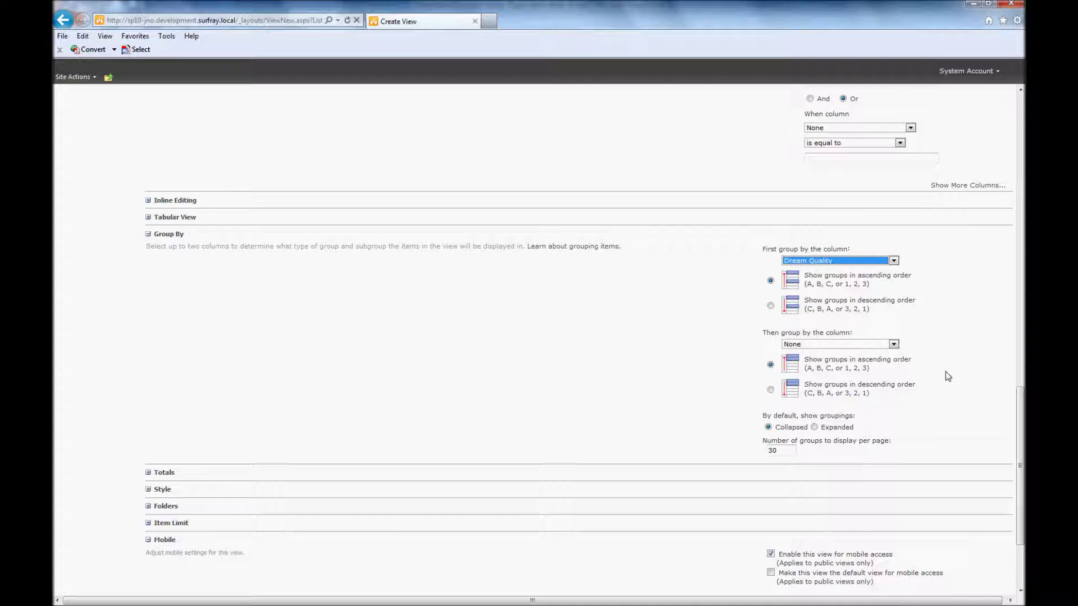
{"action": "scroll", "coordinate": [945, 371], "scroll_direction": "down", "scroll_amount": 1}
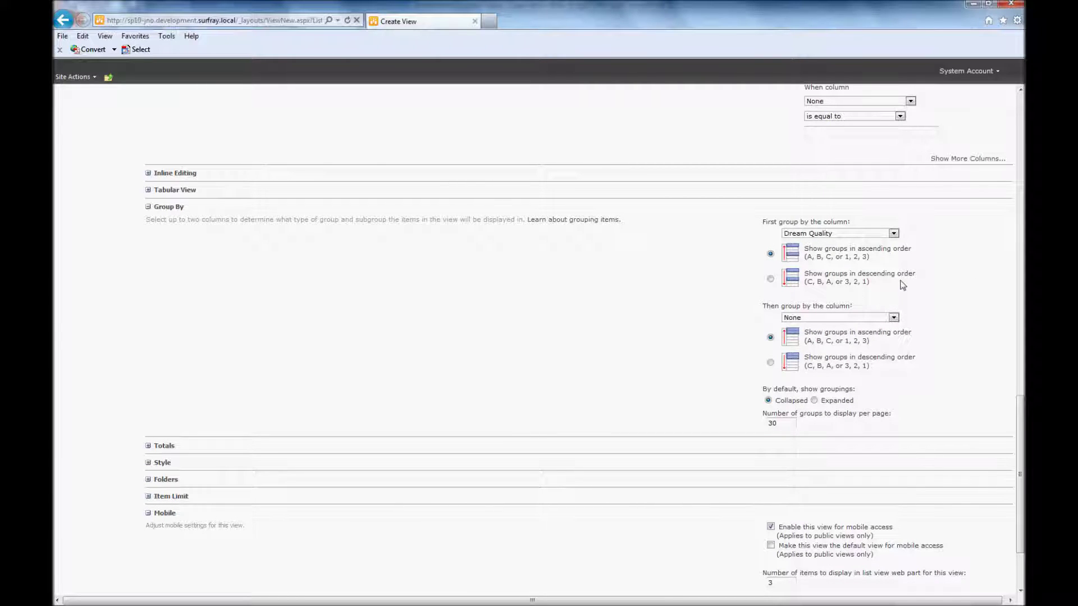
{"action": "left_click", "coordinate": [817, 319]}
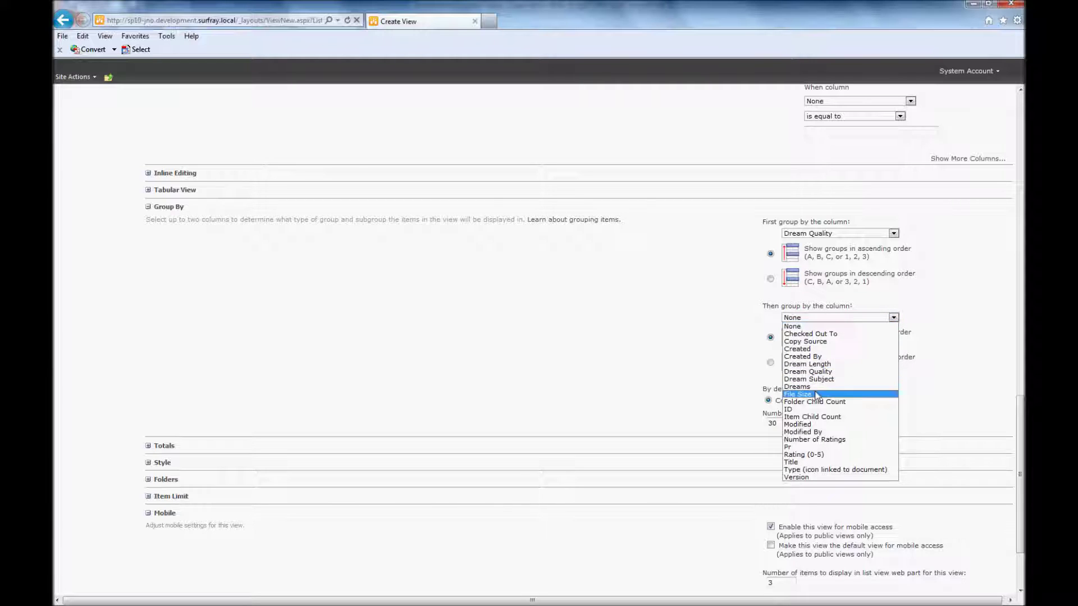
{"action": "left_click", "coordinate": [824, 365]}
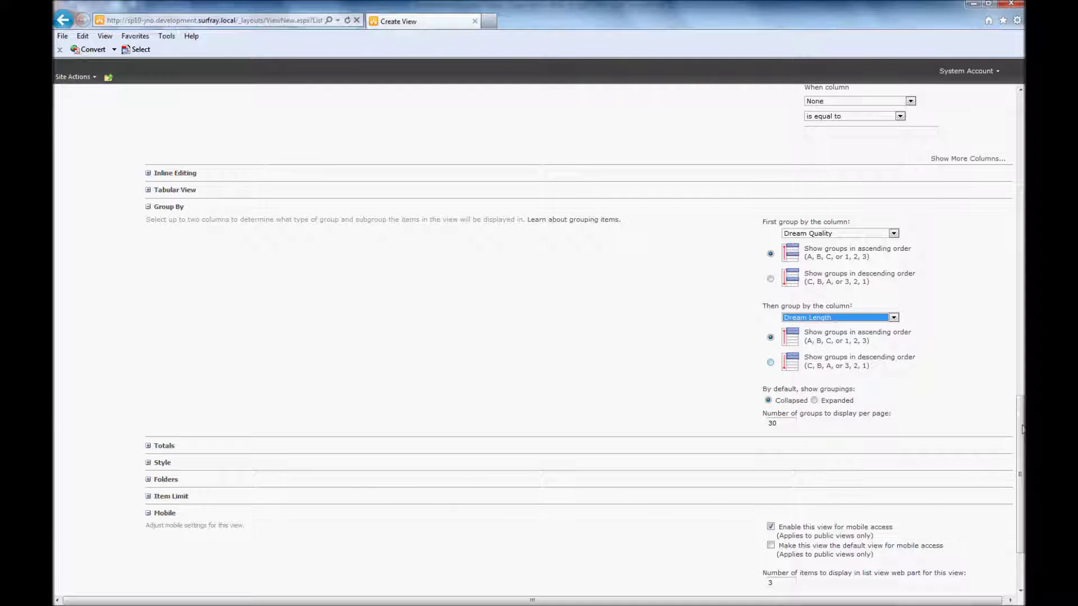
Check the Totals options, then save the Dreams Grouping view with OK
{"action": "scroll", "coordinate": [1018, 414], "scroll_direction": "down", "scroll_amount": 3}
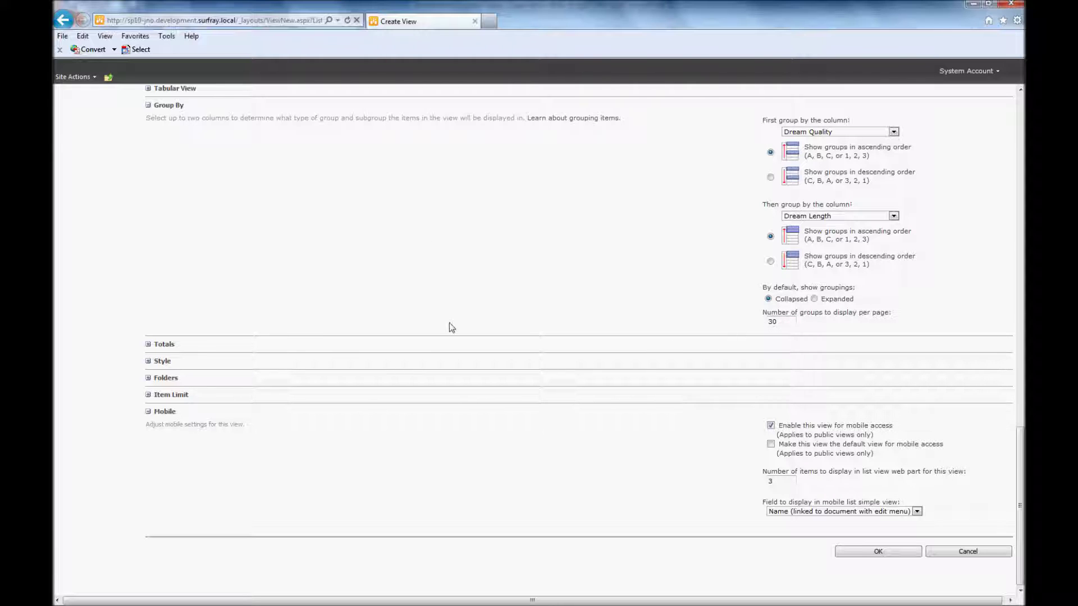
{"action": "scroll", "coordinate": [1015, 490], "scroll_direction": "right", "scroll_amount": 1}
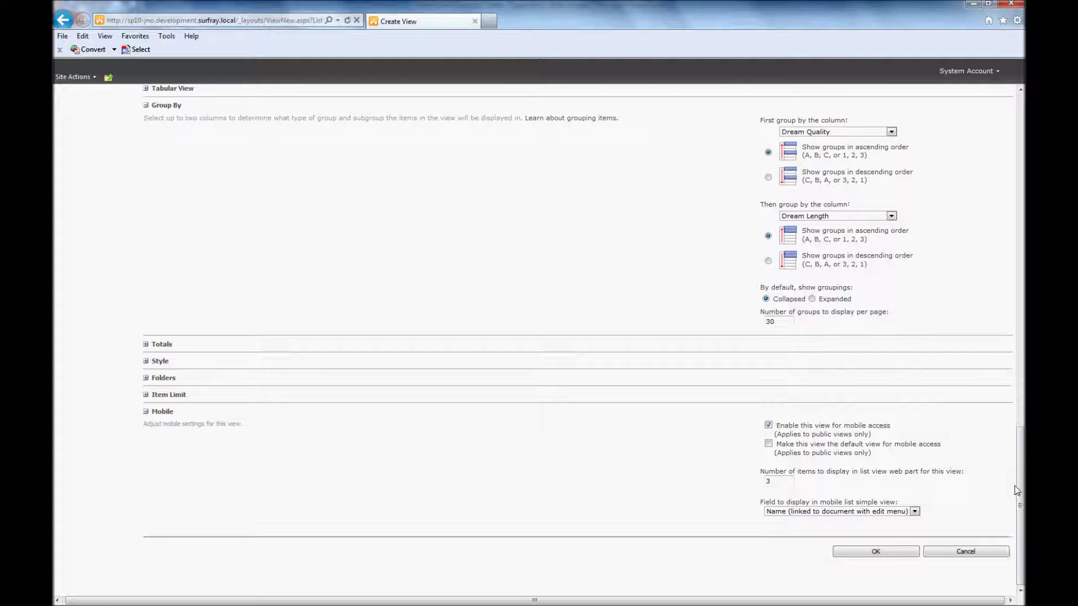
{"action": "mouse_move", "coordinate": [1019, 486]}
{"action": "left_mouse_down"}
{"action": "mouse_move", "coordinate": [1020, 306]}
{"action": "mouse_move", "coordinate": [1017, 494]}
{"action": "left_mouse_up"}
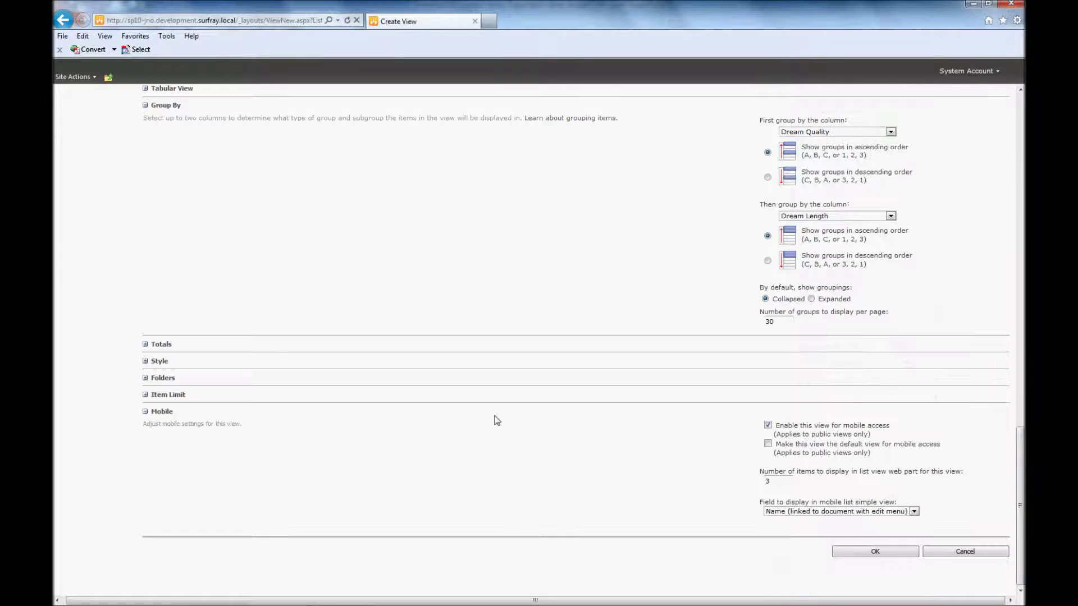
{"action": "left_click", "coordinate": [145, 345]}
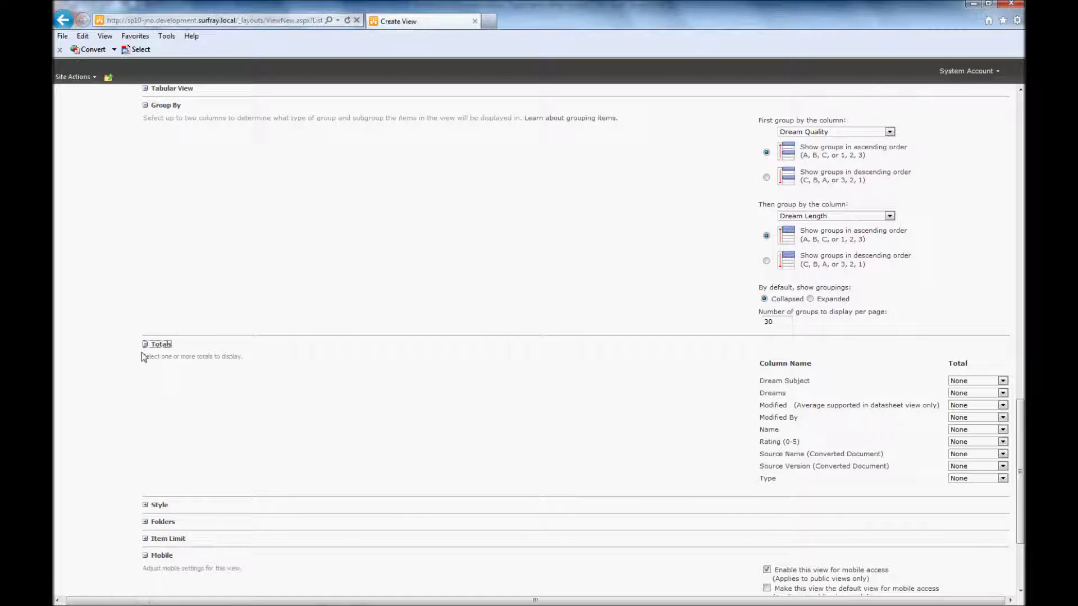
{"action": "left_click", "coordinate": [160, 344]}
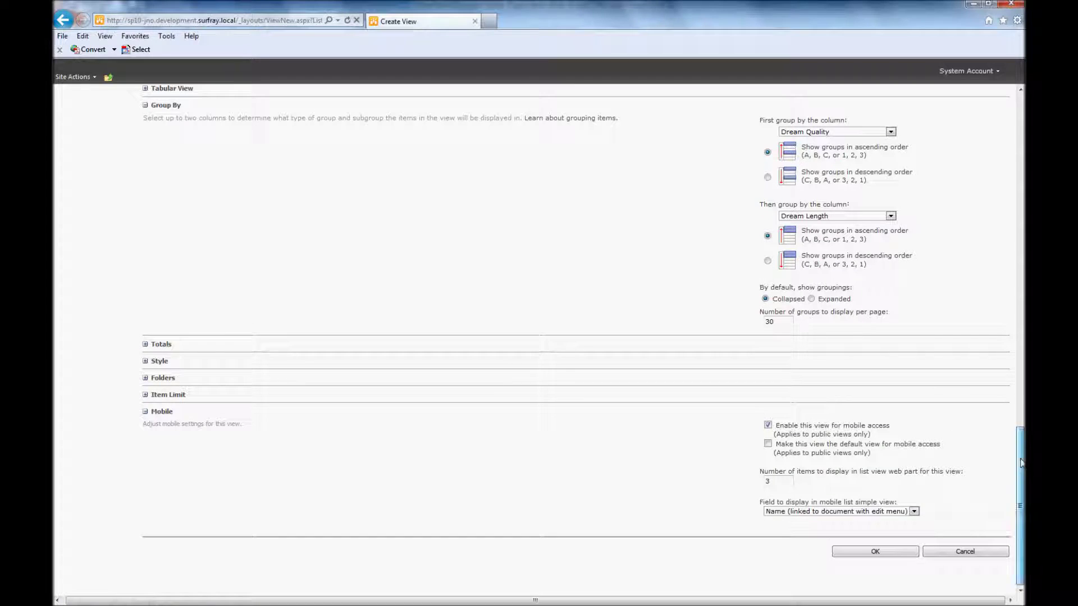
{"action": "left_click", "coordinate": [904, 552]}
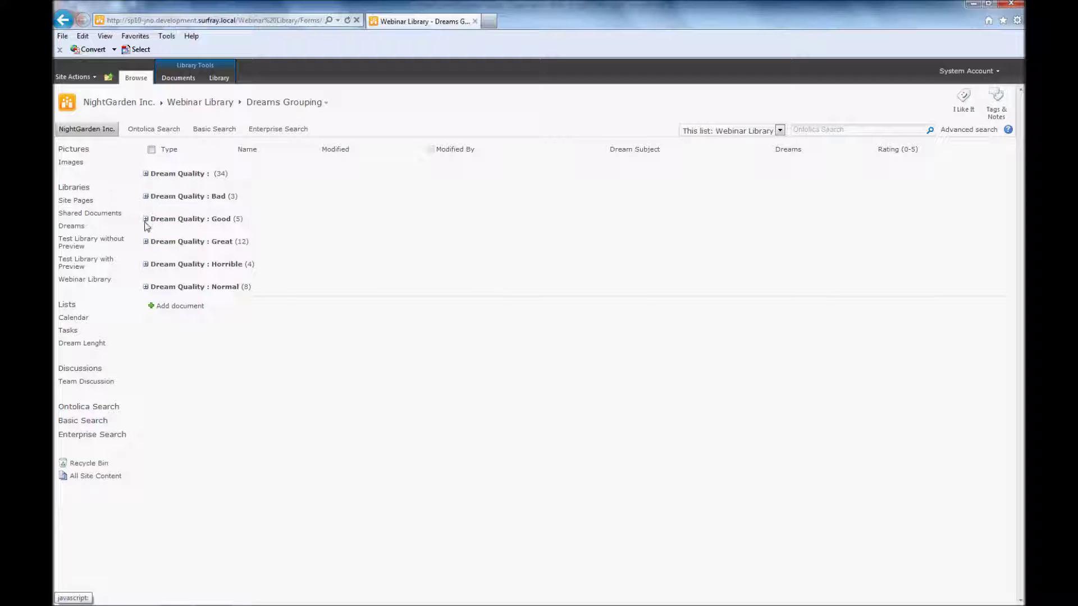
Expand Dream Quality : Great and its Dream Length : long subgroup to list four documents
{"action": "left_click", "coordinate": [146, 242]}
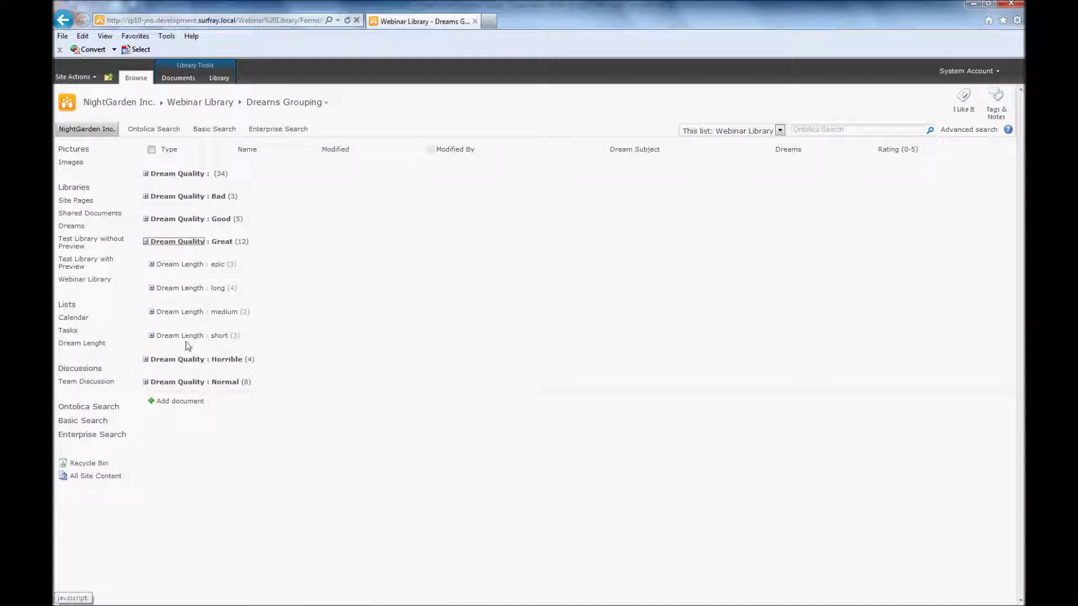
{"action": "left_click", "coordinate": [151, 288]}
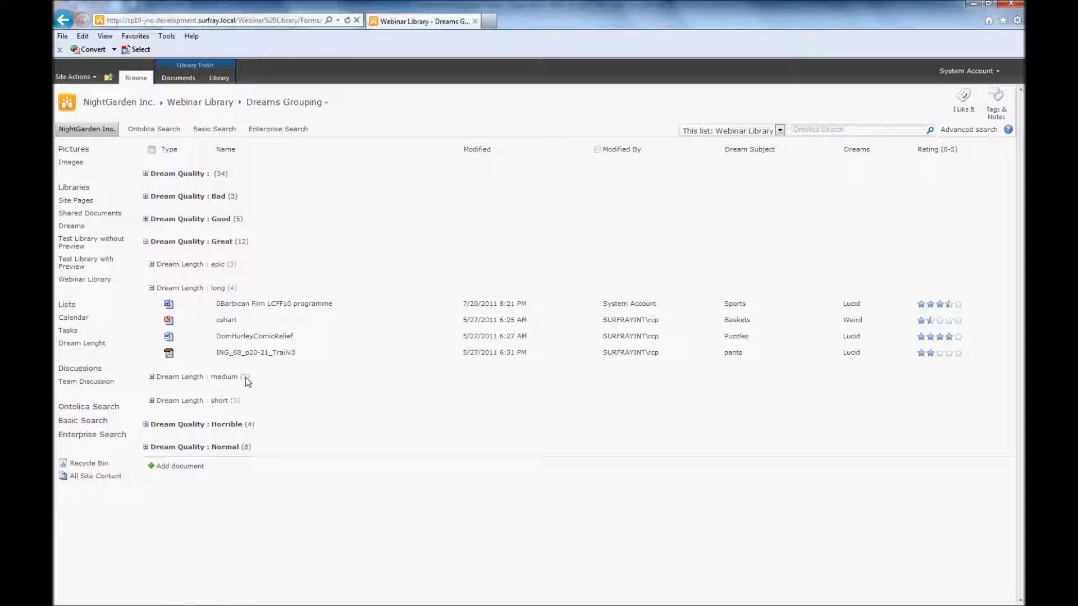
{"action": "left_click", "coordinate": [230, 80]}
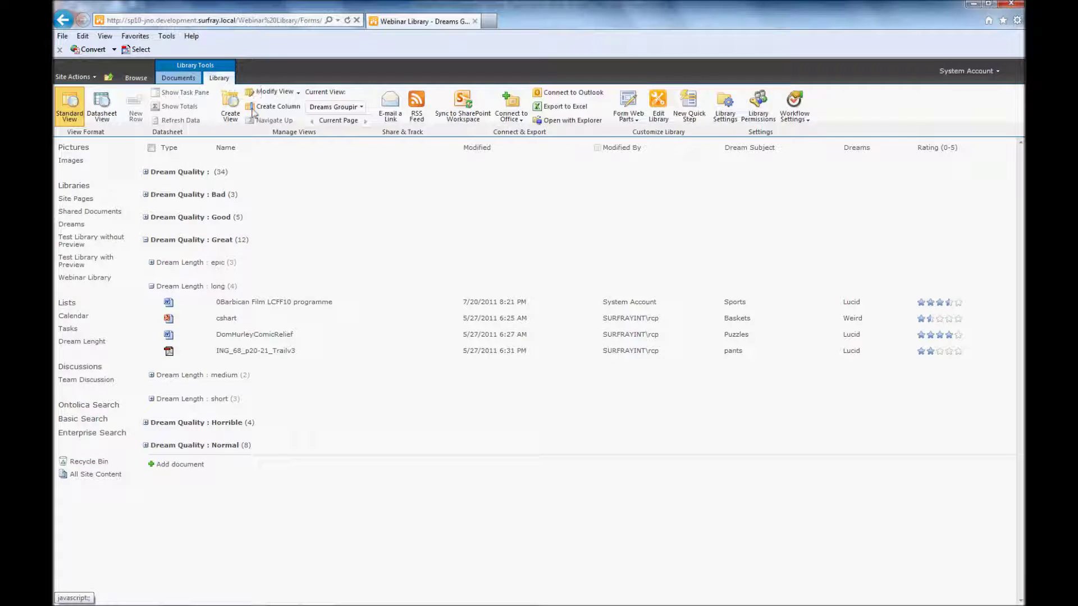
Add a column named 'Preview' of type Ontolica Preview Column for Libraries
{"action": "left_click", "coordinate": [279, 107]}
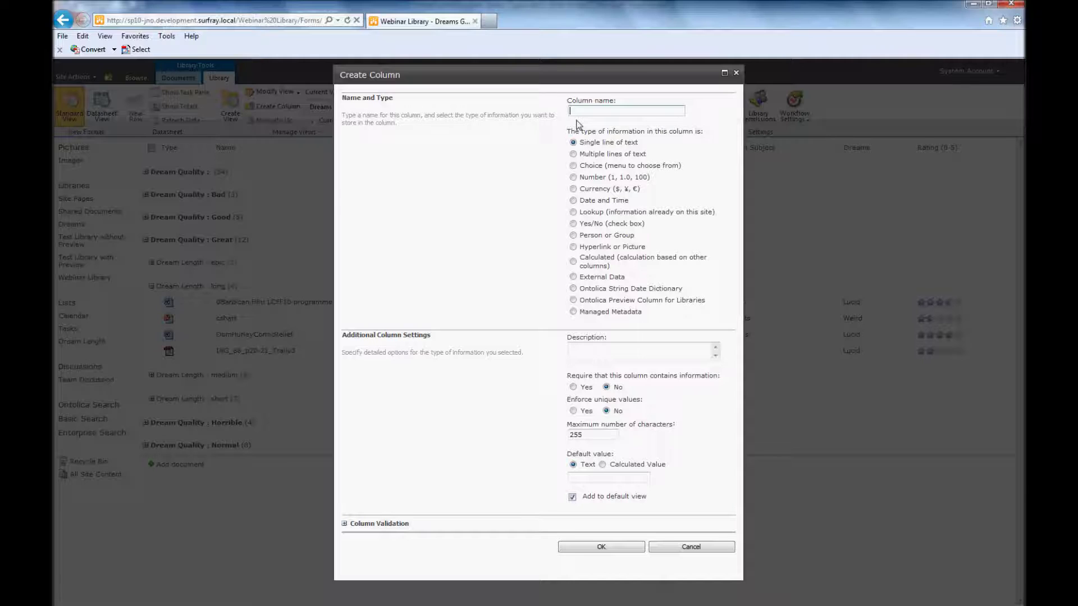
{"action": "type", "text": "Preview"}
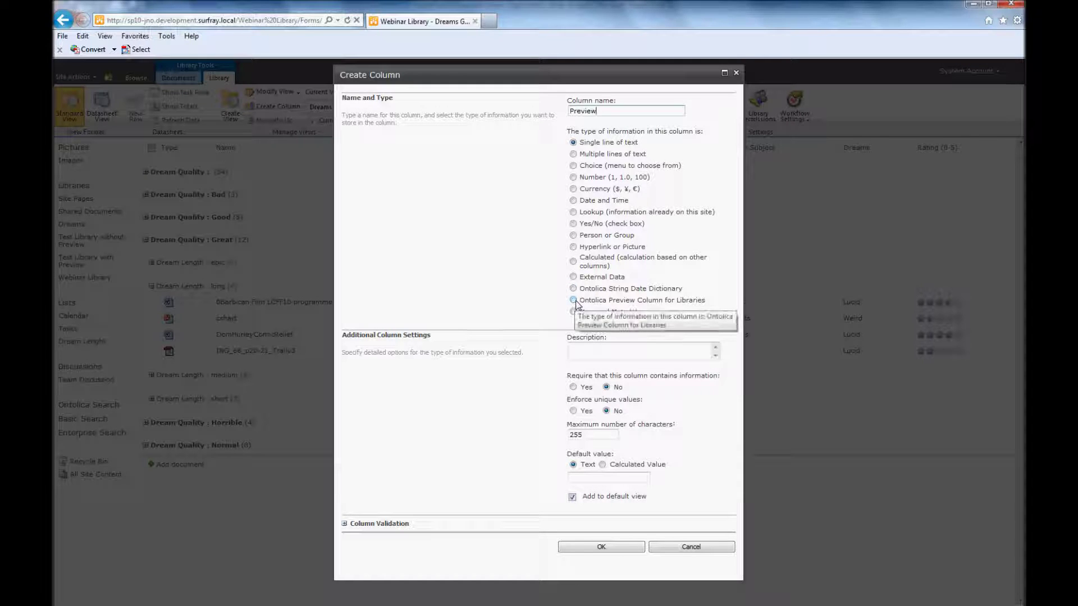
{"action": "left_click", "coordinate": [573, 300]}
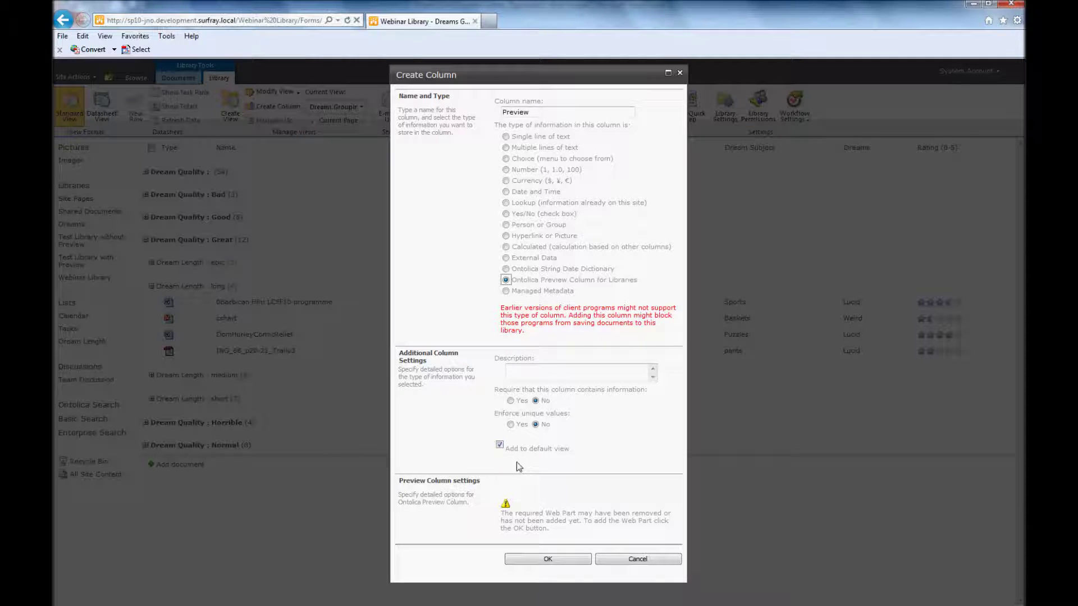
{"action": "left_click", "coordinate": [540, 562]}
{"action": "left_click", "coordinate": [532, 559]}
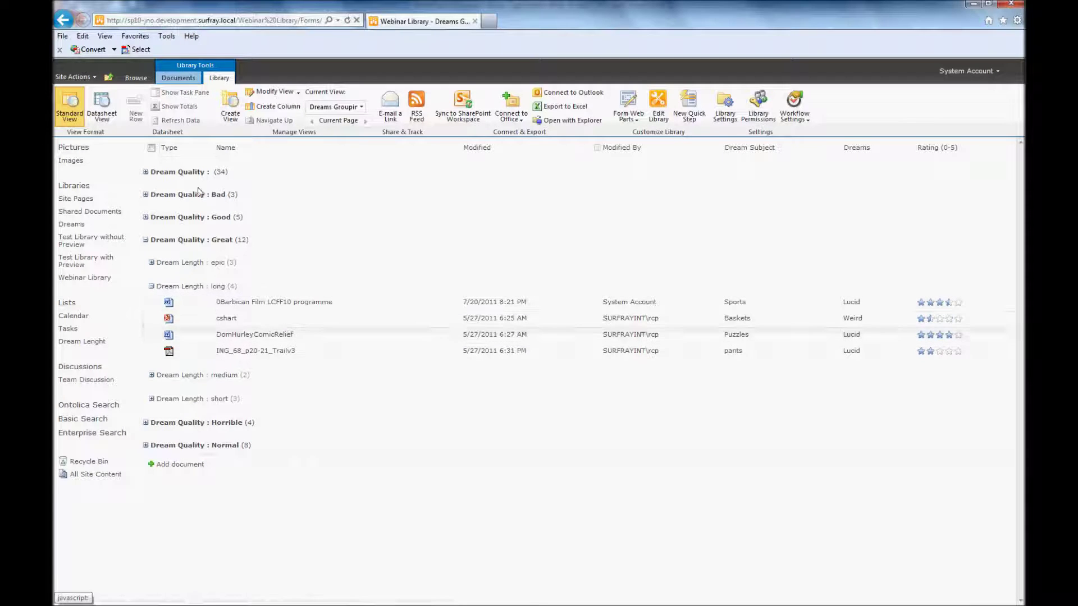
Switch to All Documents and check the Preview column's document thumbnails
{"action": "left_click", "coordinate": [362, 107]}
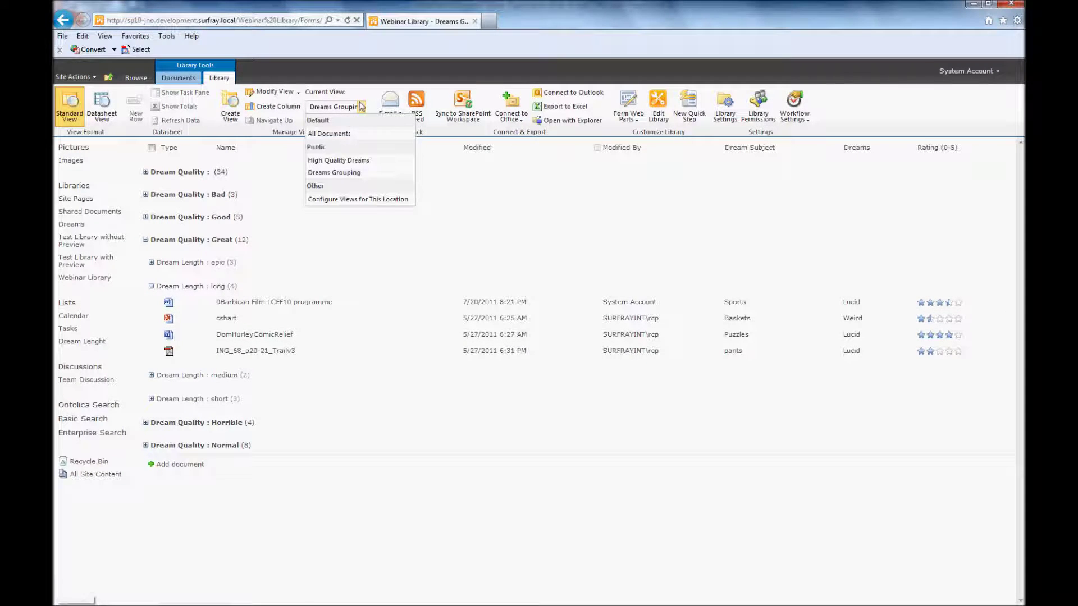
{"action": "left_click", "coordinate": [333, 134]}
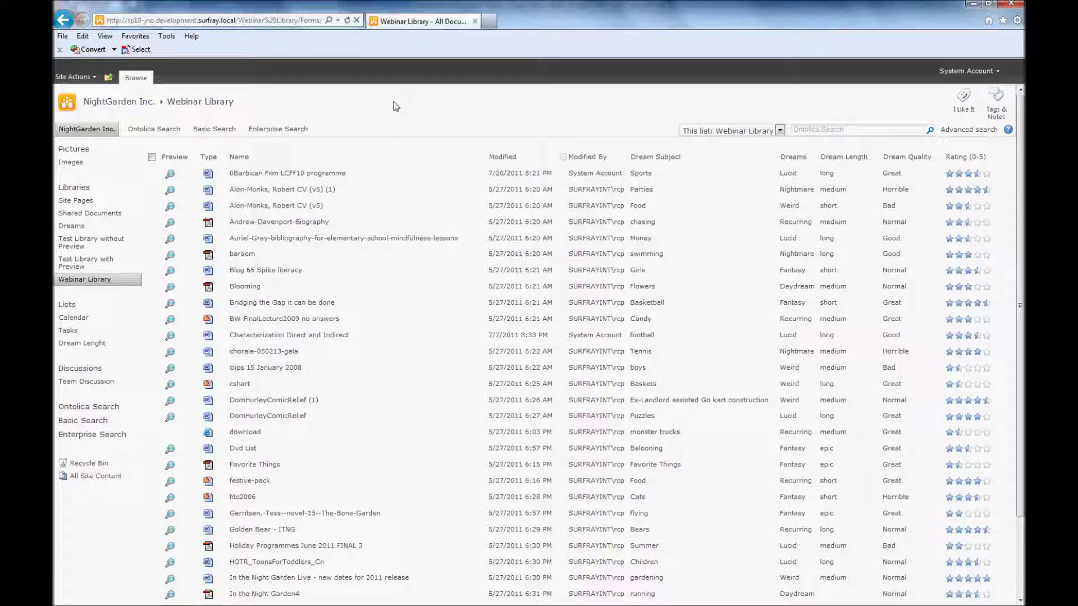
{"action": "mouse_move", "coordinate": [171, 178]}
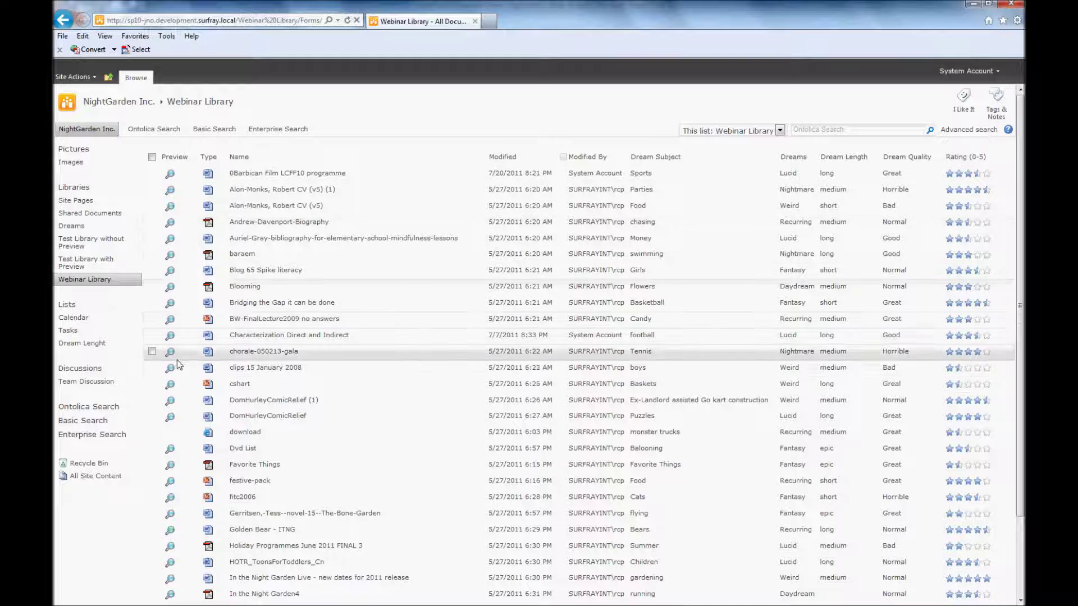
{"action": "mouse_move", "coordinate": [182, 318]}
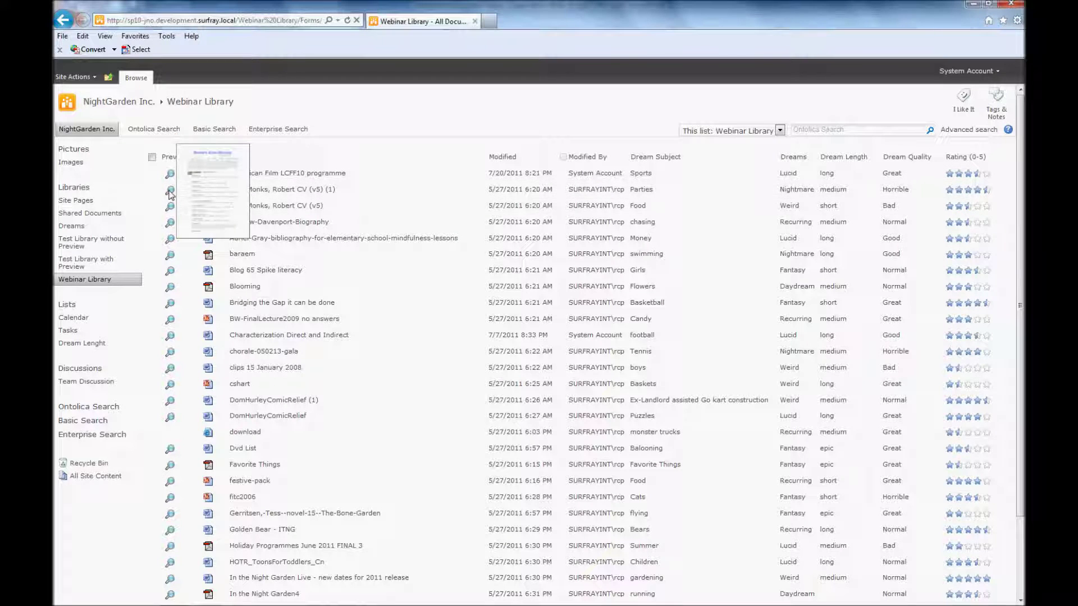
Show inline previews for CV (v5), six pages, and Blooming, one page
{"action": "mouse_move", "coordinate": [171, 213]}
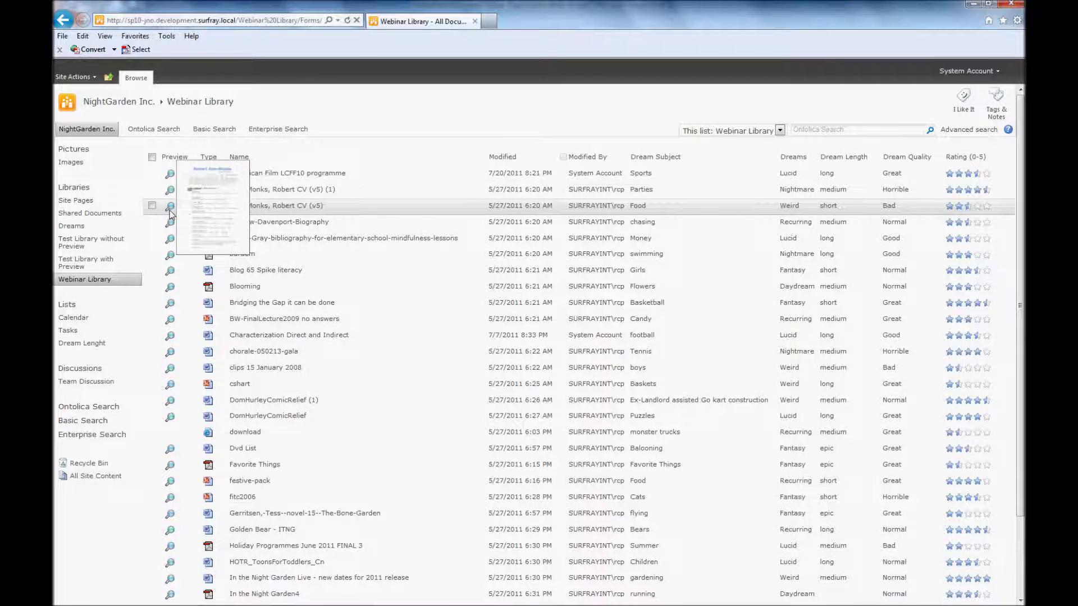
{"action": "left_click", "coordinate": [170, 208]}
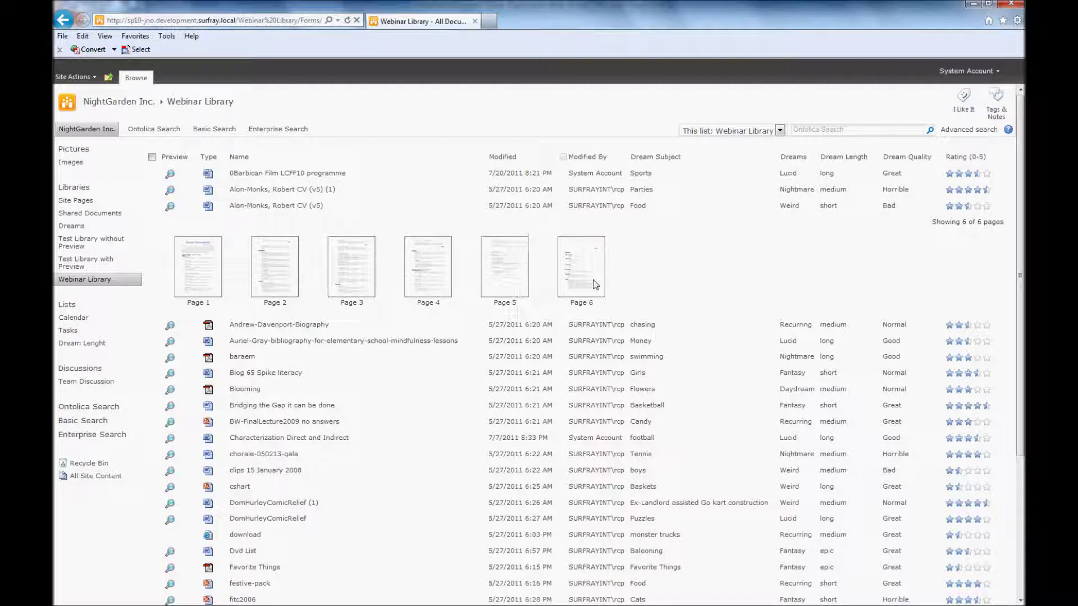
{"action": "mouse_move", "coordinate": [580, 284]}
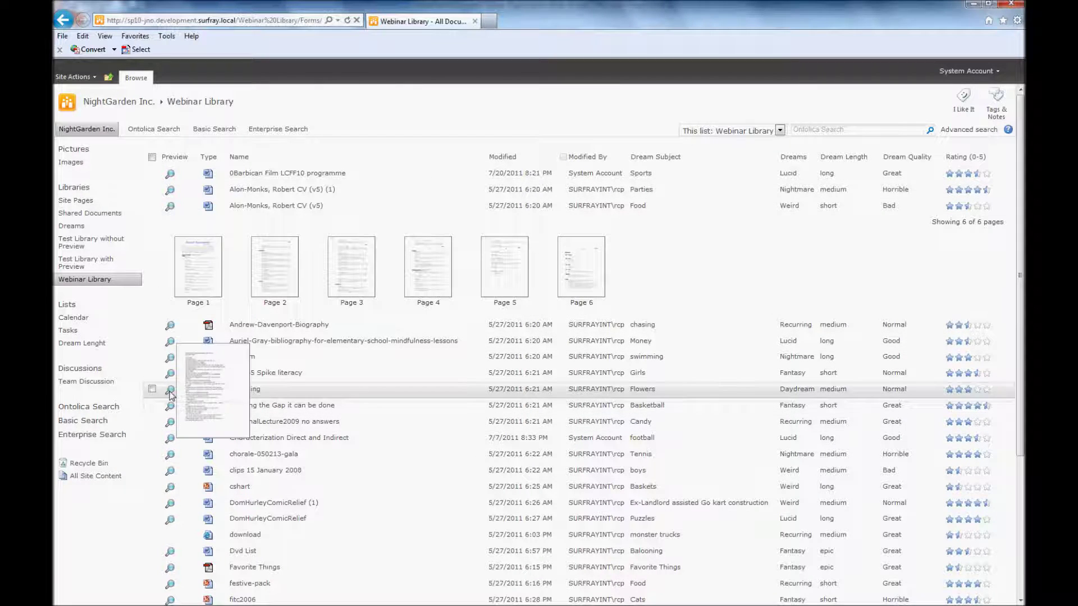
{"action": "mouse_move", "coordinate": [171, 393]}
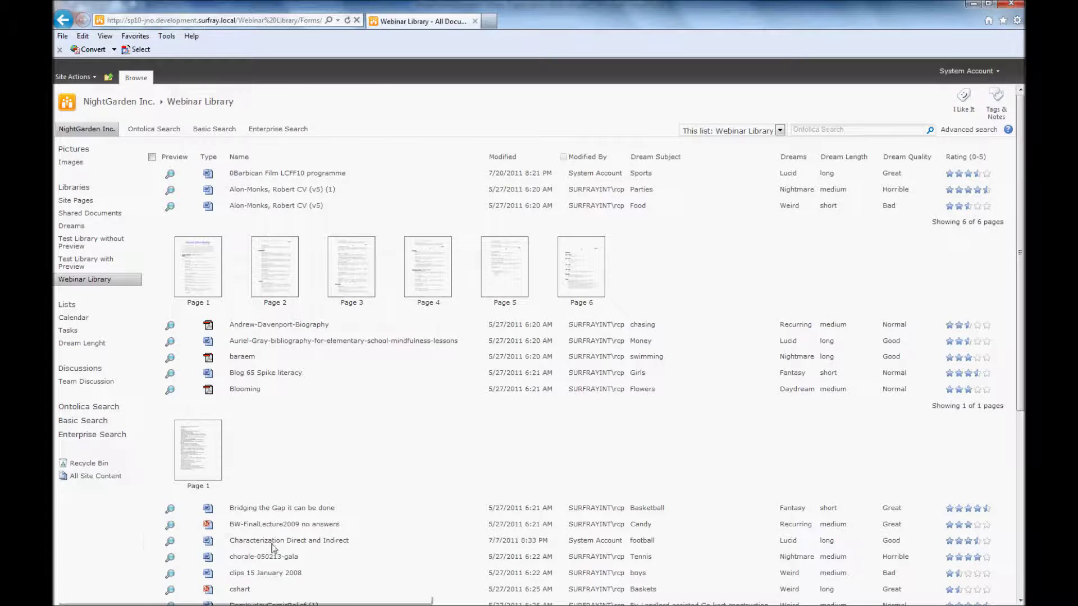
{"action": "scroll", "coordinate": [196, 477], "scroll_direction": "down", "scroll_amount": 5}
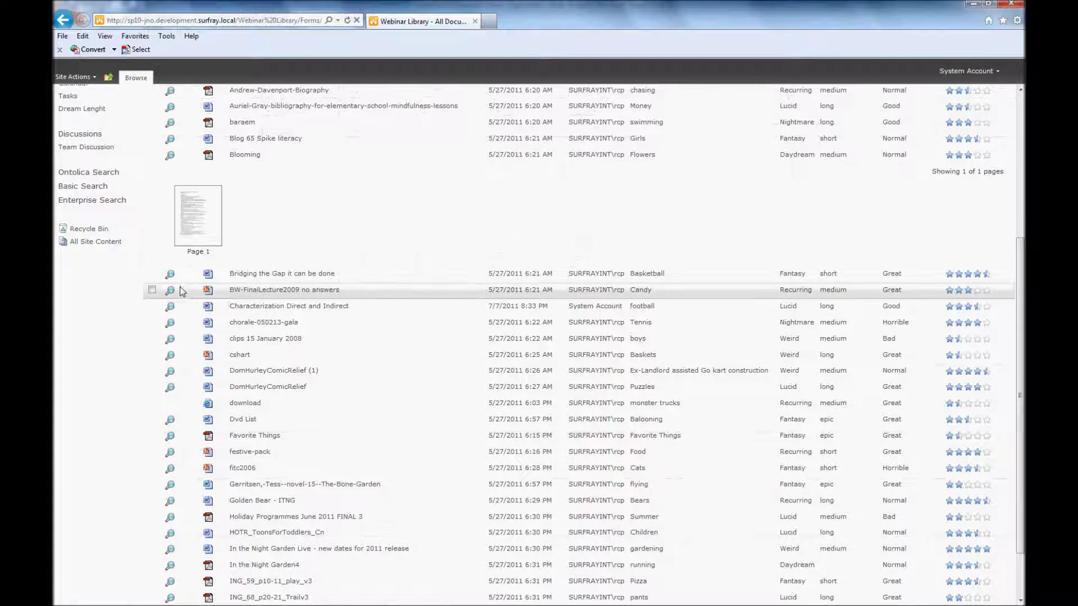
Expand the 14-page preview of BW-FinalLecture2009 no answers
{"action": "left_click", "coordinate": [170, 290]}
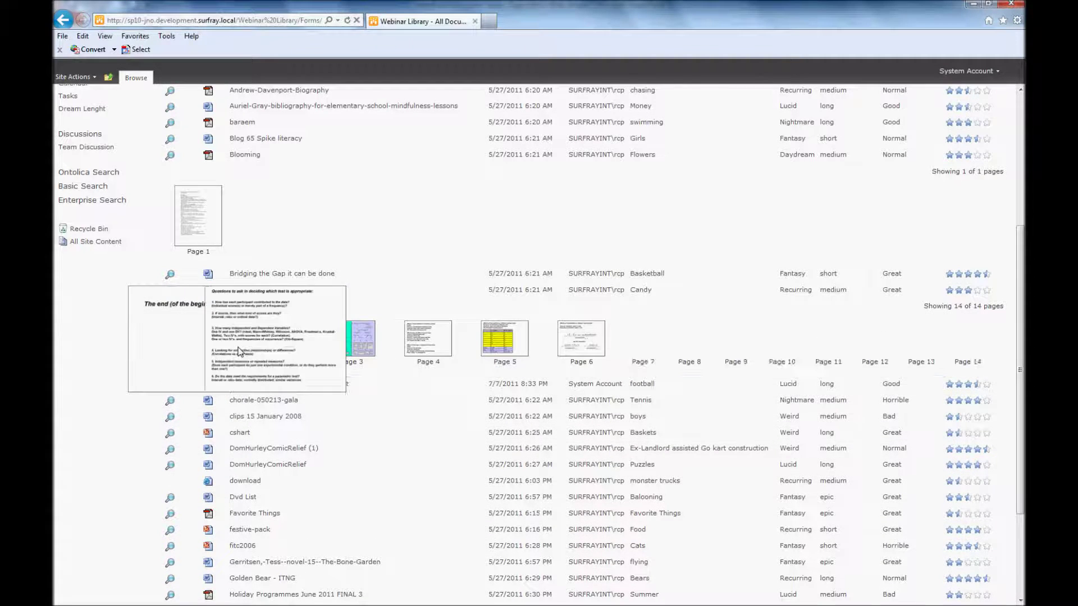
{"action": "mouse_move", "coordinate": [329, 342]}
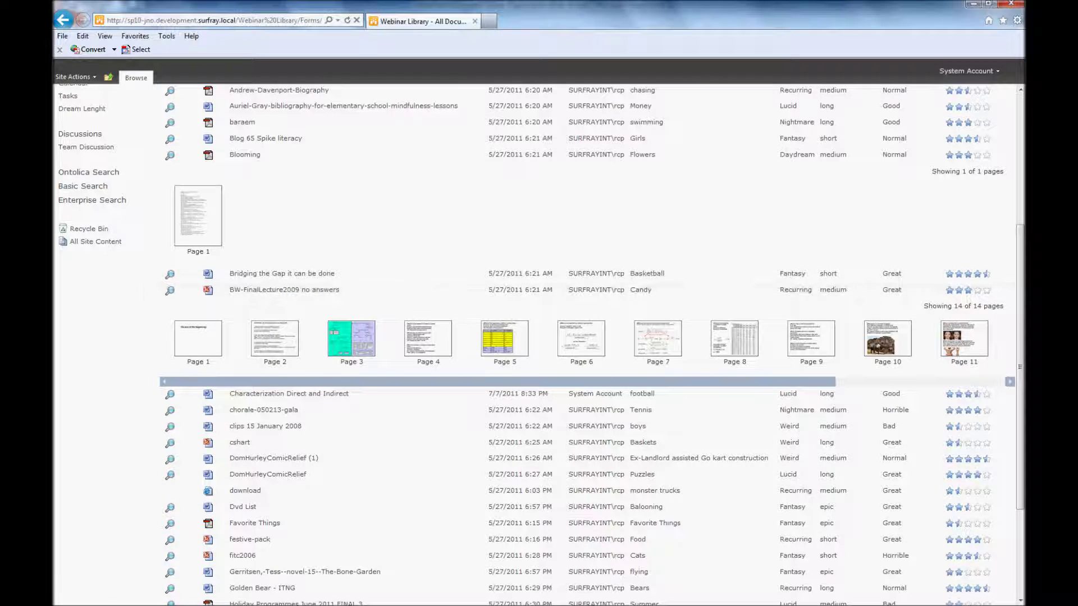
{"action": "scroll", "coordinate": [1021, 319], "scroll_direction": "up", "scroll_amount": 4}
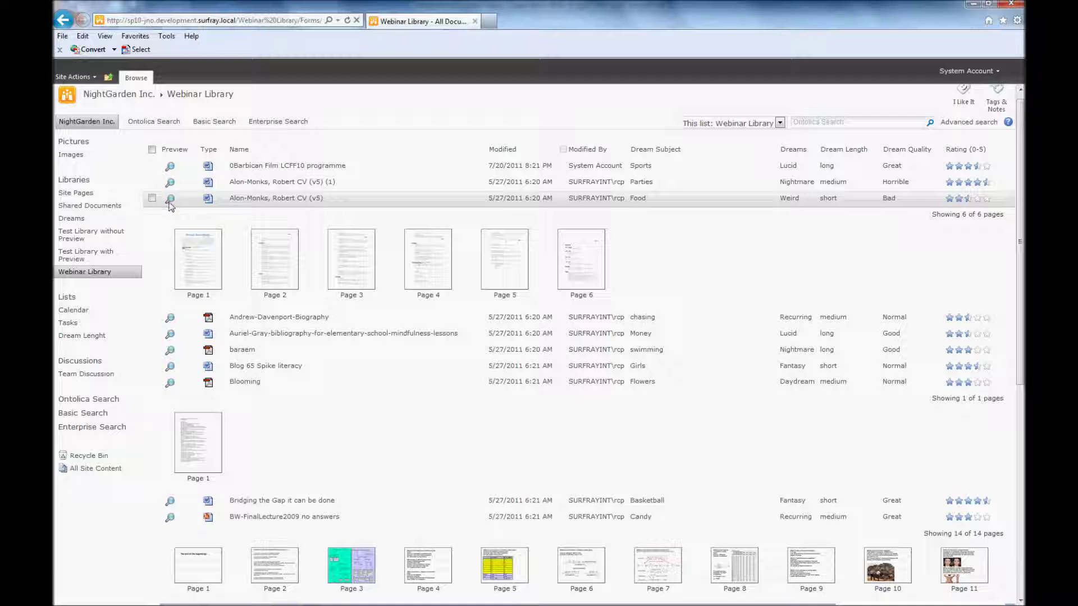
Collapse the CV, Blooming and BW-FinalLecture2009 previews back to the plain list
{"action": "left_click", "coordinate": [171, 199]}
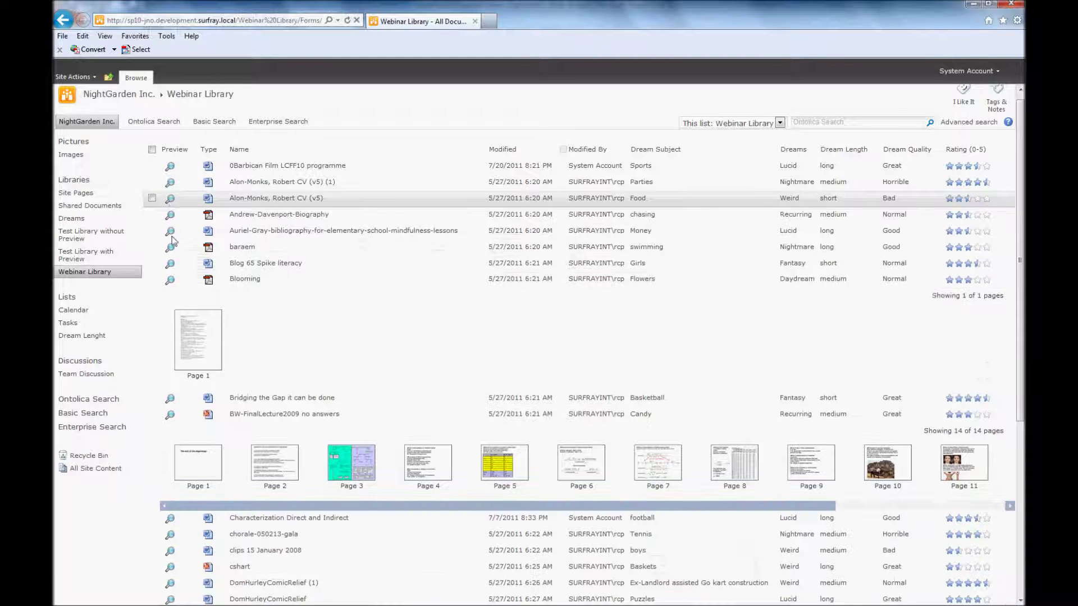
{"action": "left_click", "coordinate": [170, 279]}
{"action": "left_click", "coordinate": [170, 312]}
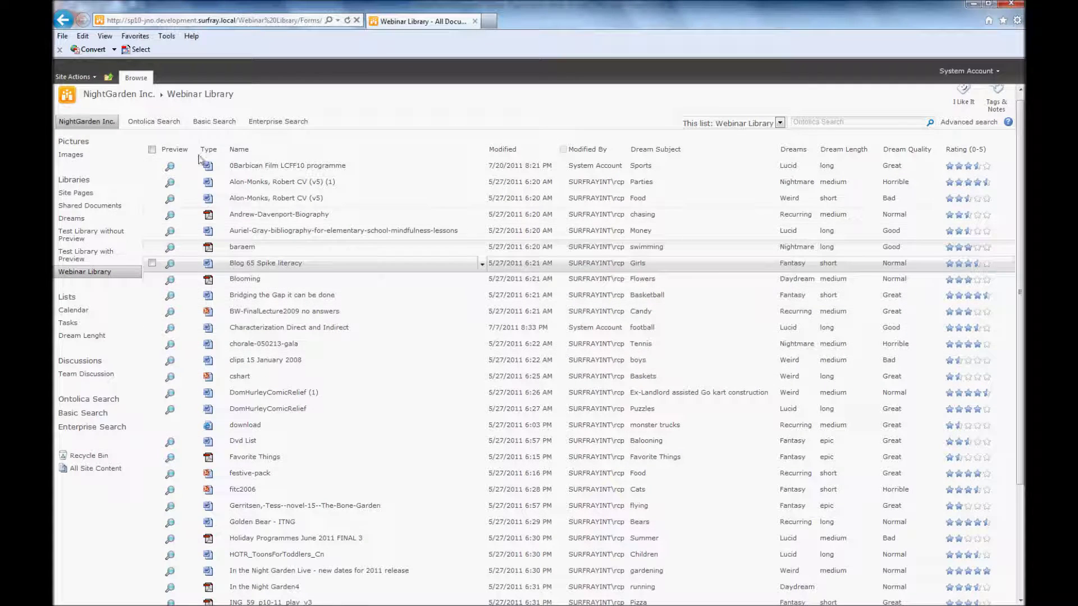
{"action": "mouse_move", "coordinate": [170, 262]}
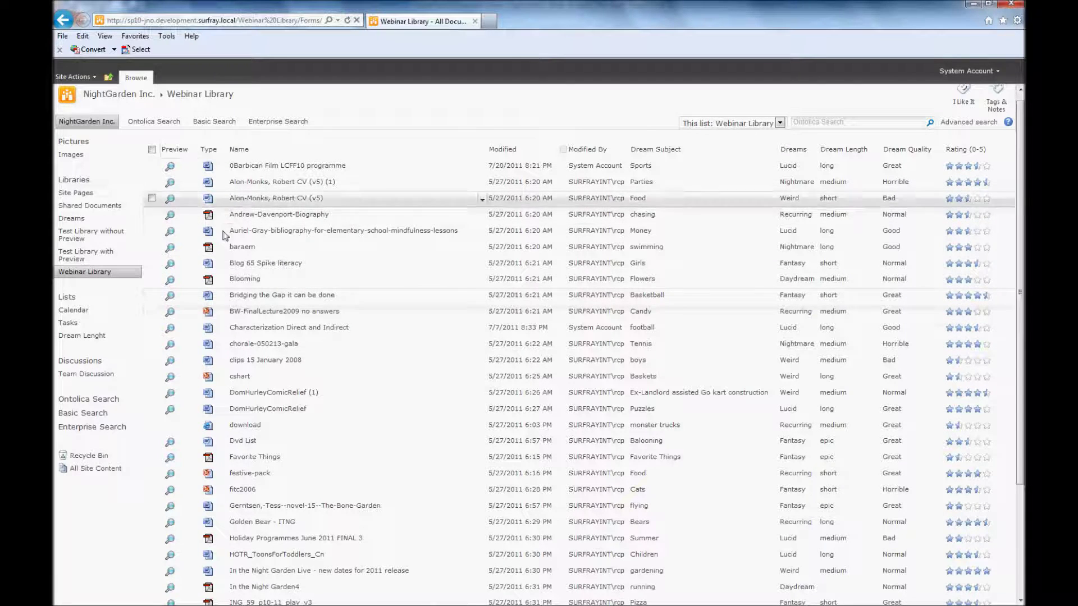
{"action": "left_click", "coordinate": [95, 83]}
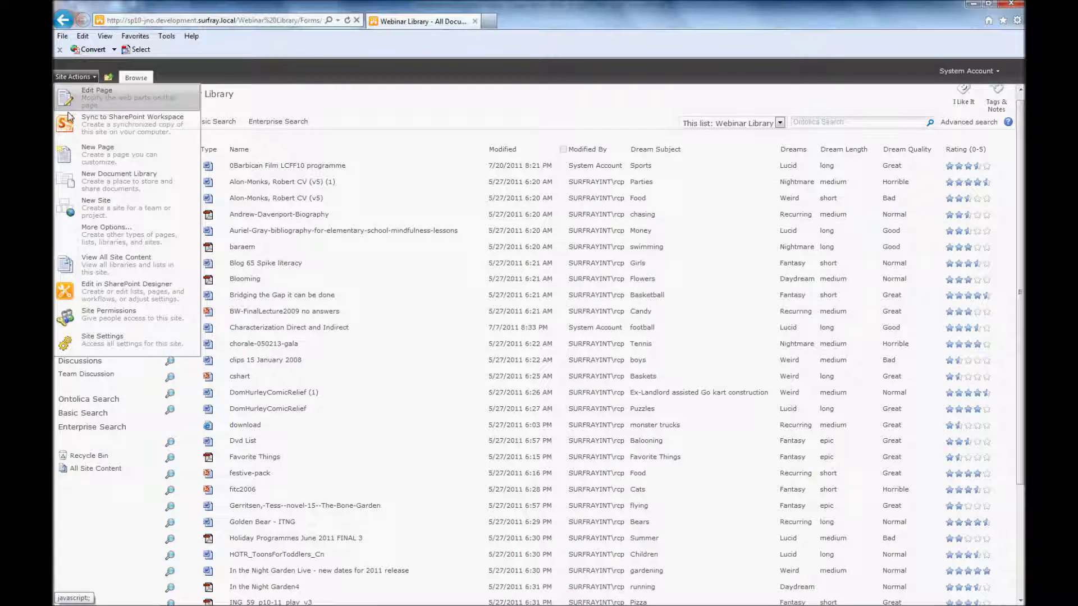
Edit the library page via Site Actions and open the Ontolica Preview web part settings
{"action": "left_click", "coordinate": [114, 99]}
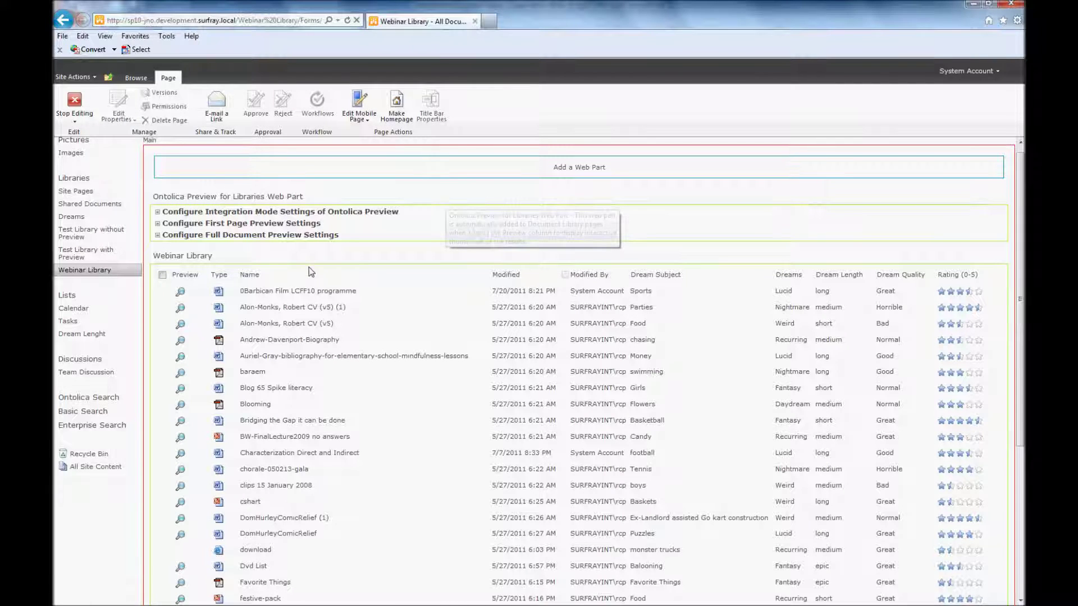
{"action": "left_click", "coordinate": [230, 224]}
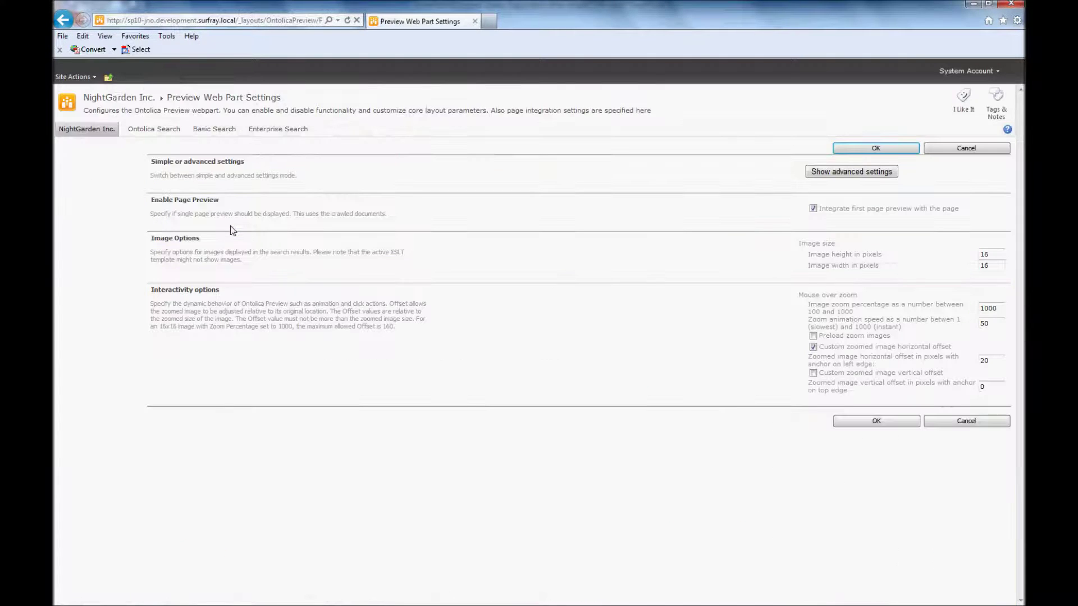
Show the advanced preview settings, turn off thumbnails instead of first-page previews, and set image height to 24
{"action": "left_click", "coordinate": [846, 175]}
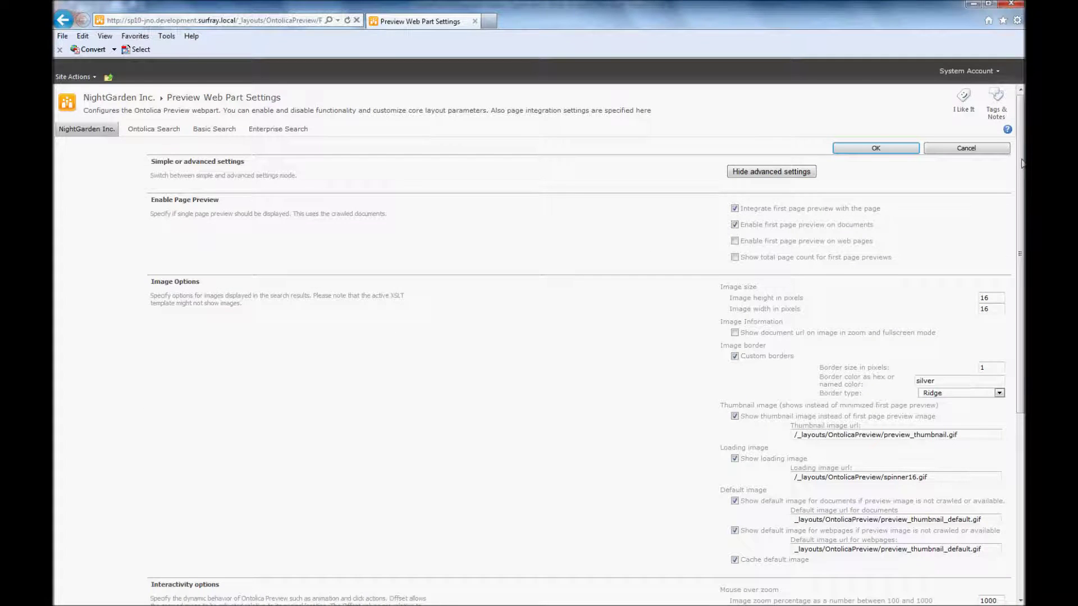
{"action": "left_click_drag", "start_coordinate": [1021, 163], "coordinate": [1015, 229]}
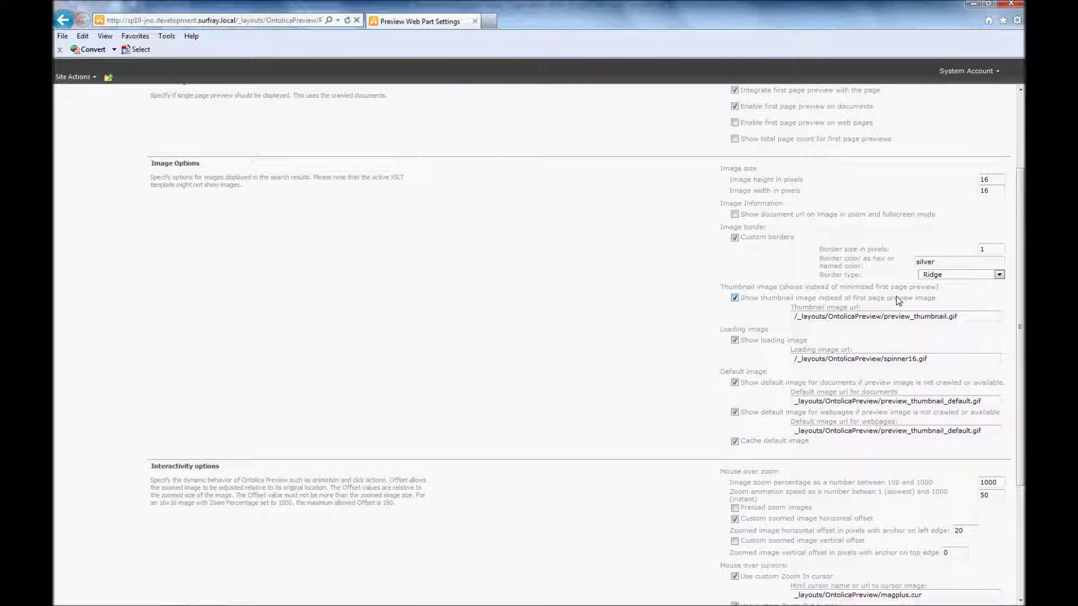
{"action": "left_click", "coordinate": [735, 298]}
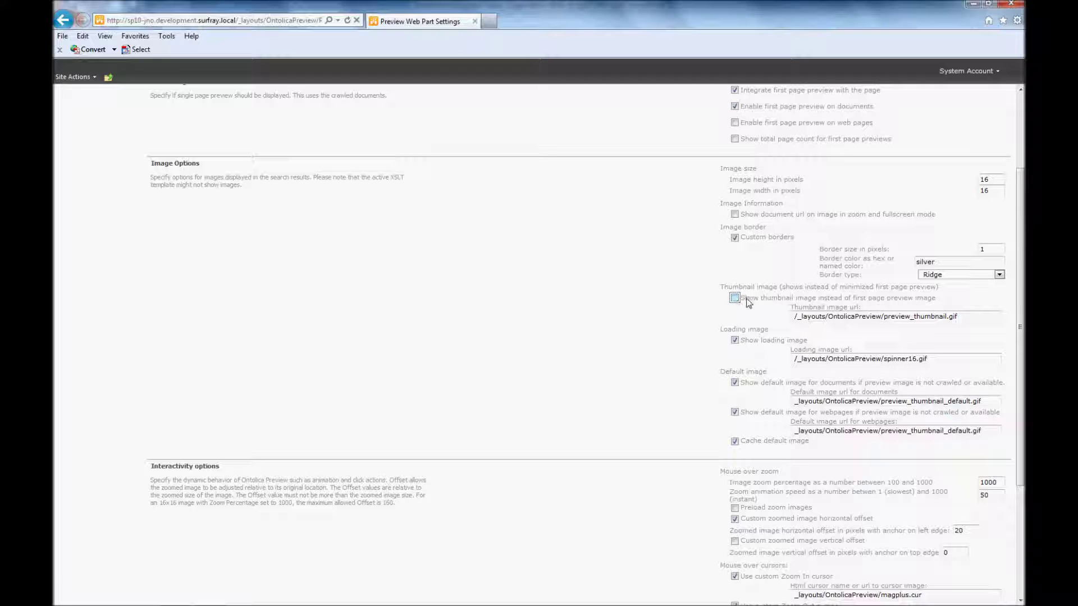
{"action": "double_click", "coordinate": [990, 179]}
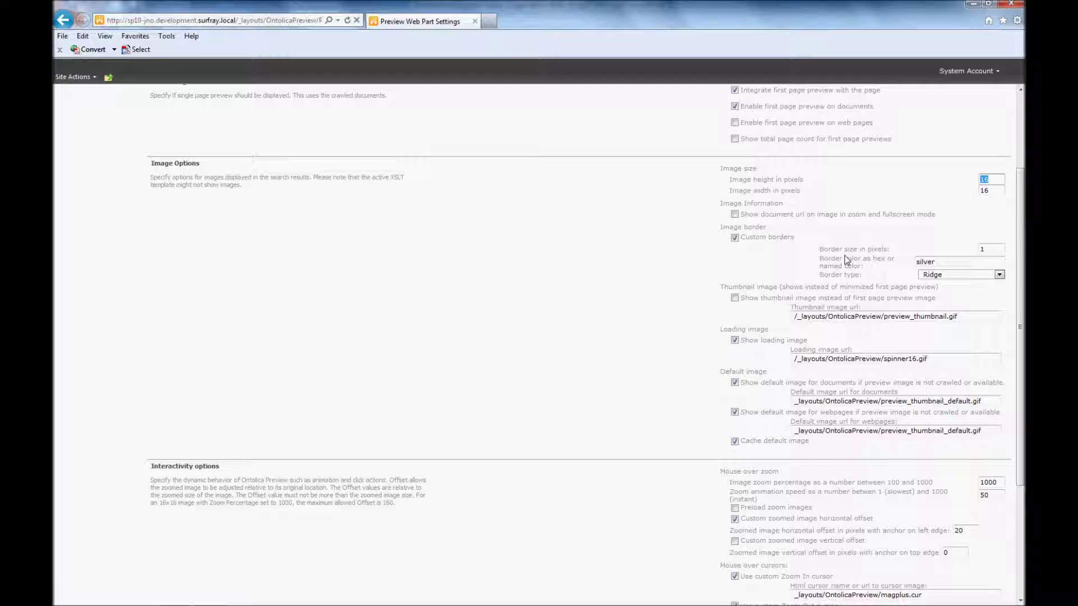
Change the preview image width to 60 pixels, for a 24×60 image
{"action": "double_click", "coordinate": [1003, 191]}
{"action": "left_click_drag", "start_coordinate": [1020, 207], "coordinate": [1017, 204]}
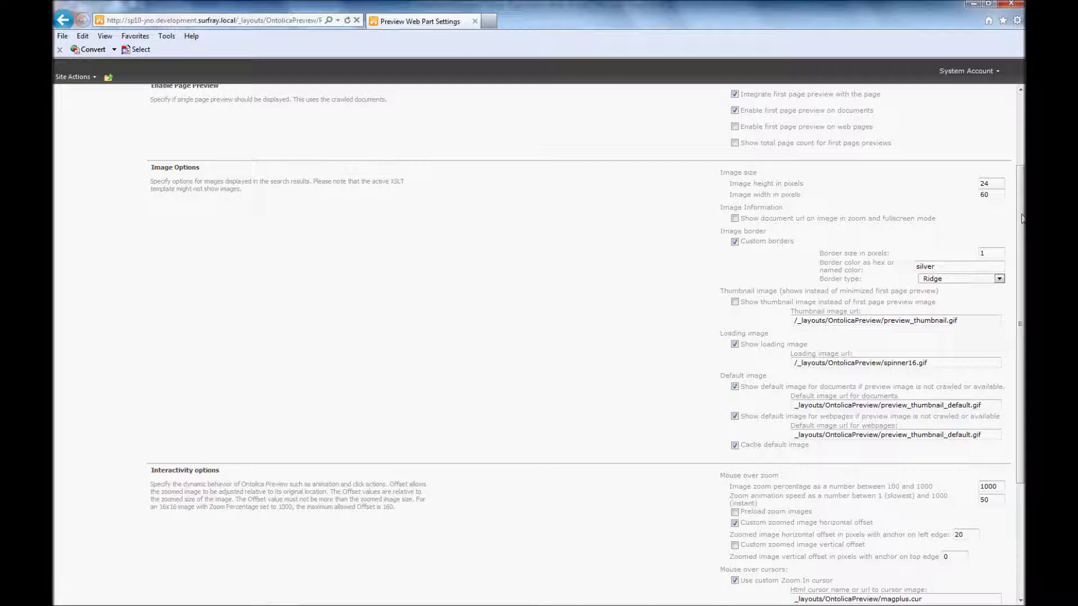
{"action": "left_click_drag", "start_coordinate": [1022, 218], "coordinate": [1020, 255]}
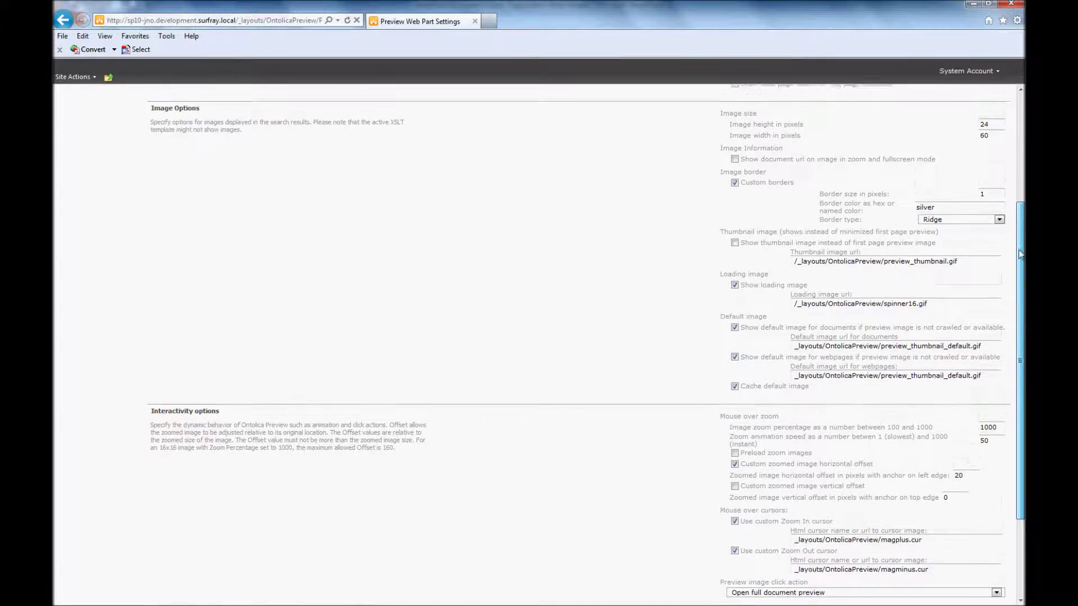
Under Interactivity options, raise the zoom animation speed from 50 to 100
{"action": "scroll", "coordinate": [826, 318], "scroll_direction": "down", "scroll_amount": 3}
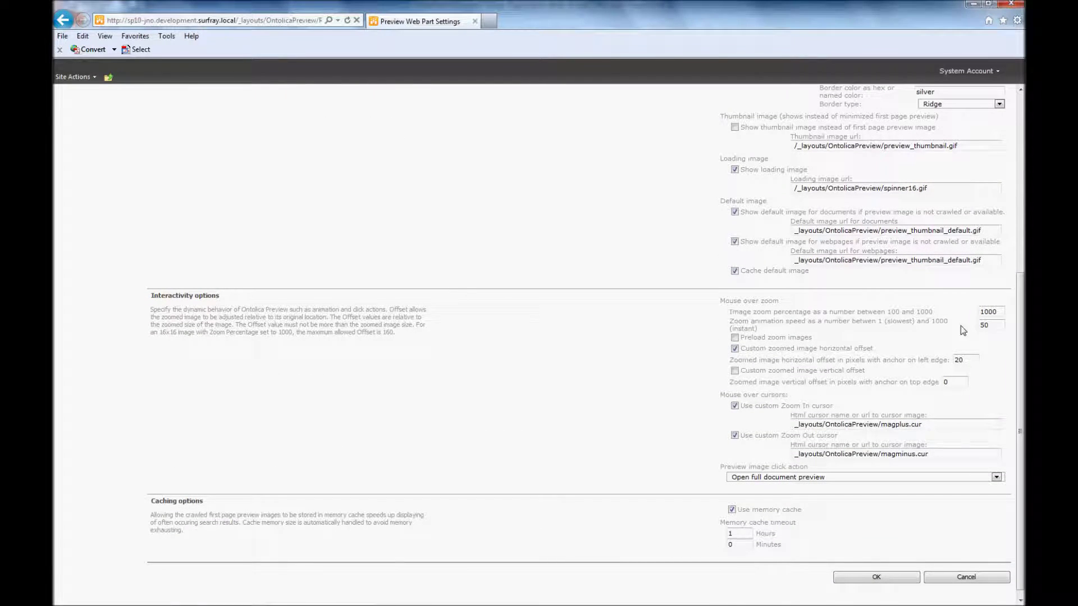
{"action": "left_click_drag", "start_coordinate": [1022, 362], "coordinate": [1022, 286]}
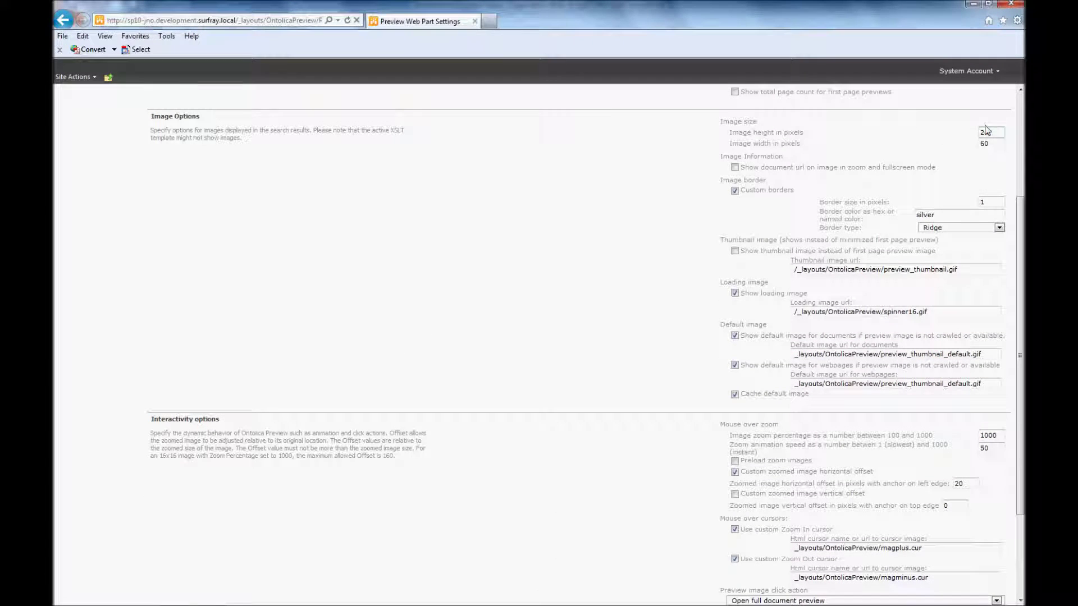
{"action": "left_click_drag", "start_coordinate": [1022, 235], "coordinate": [1022, 287]}
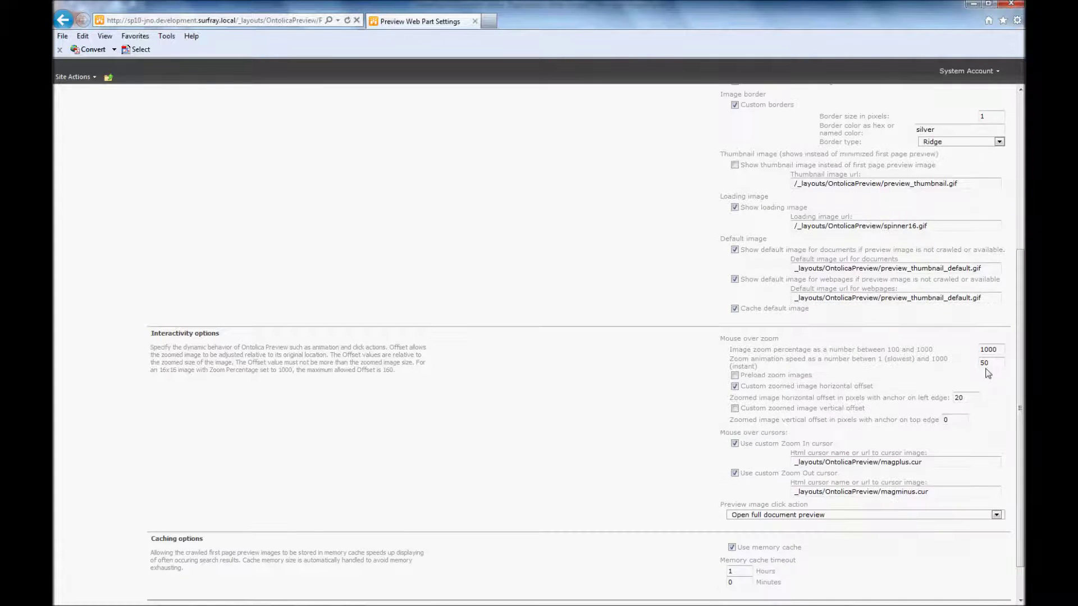
{"action": "double_click", "coordinate": [985, 363]}
{"action": "type", "text": "100"}
Save the Ontolica Preview Web Part settings
{"action": "scroll", "coordinate": [1020, 406], "scroll_direction": "up", "scroll_amount": 3}
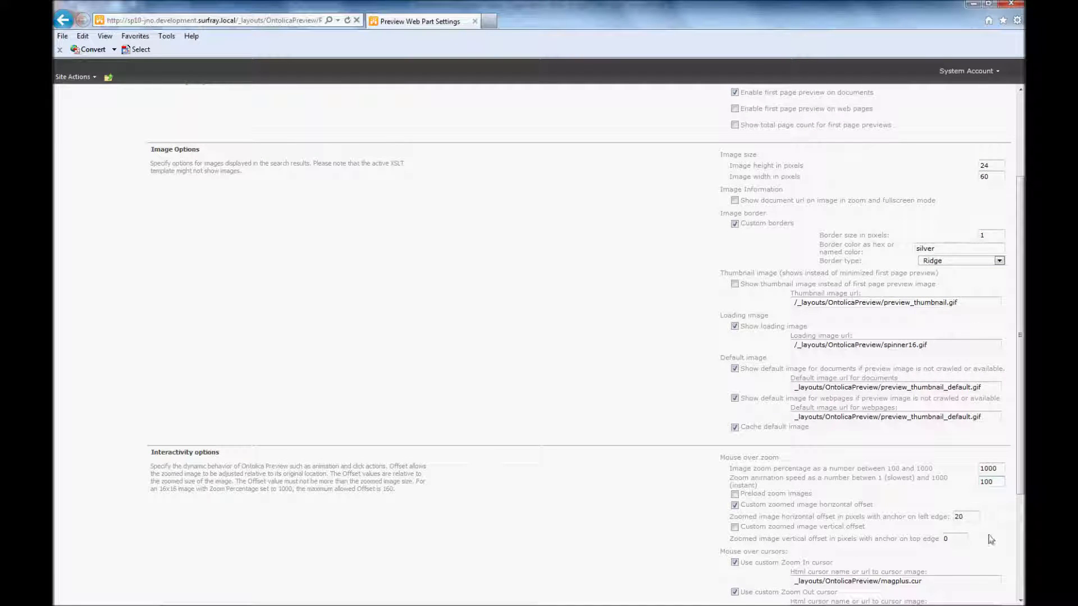
{"action": "scroll", "coordinate": [1012, 163], "scroll_direction": "up", "scroll_amount": 3}
{"action": "scroll", "coordinate": [1012, 163], "scroll_direction": "down", "scroll_amount": 2}
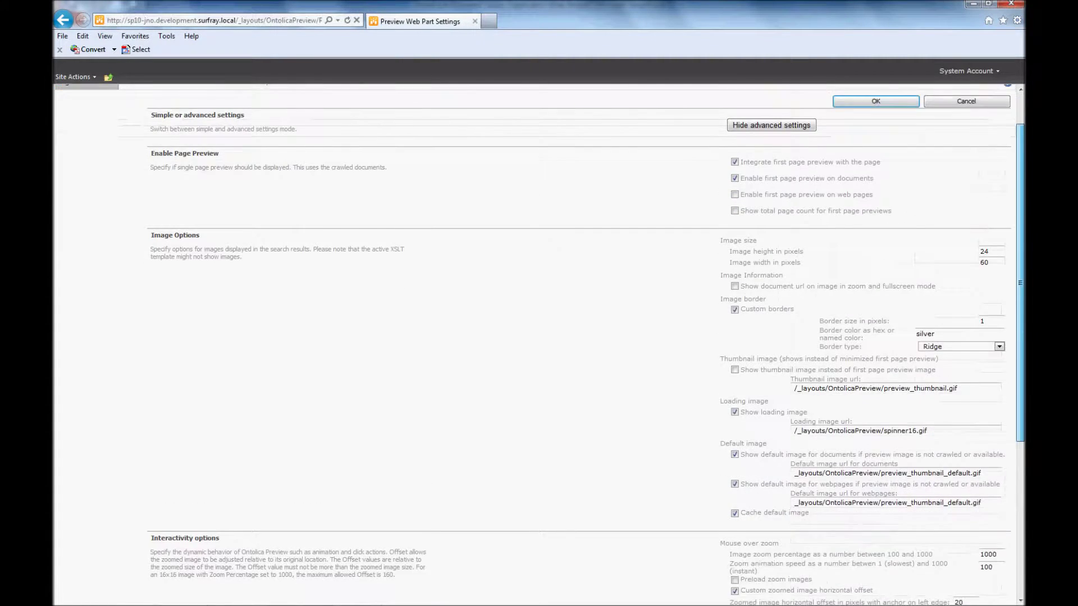
{"action": "scroll", "coordinate": [586, 342], "scroll_direction": "down", "scroll_amount": 5}
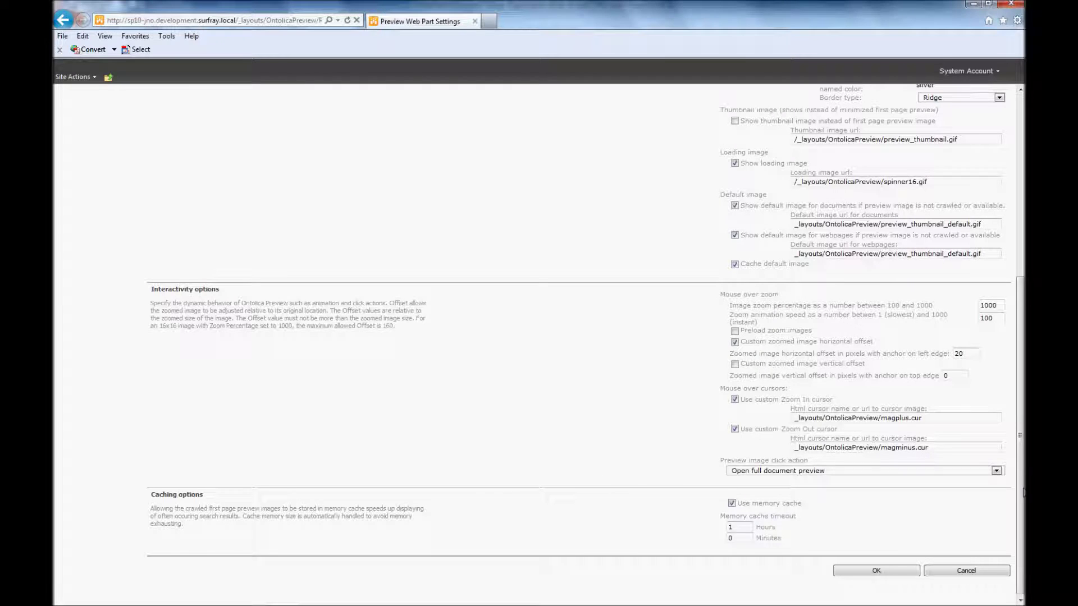
{"action": "left_click", "coordinate": [857, 571]}
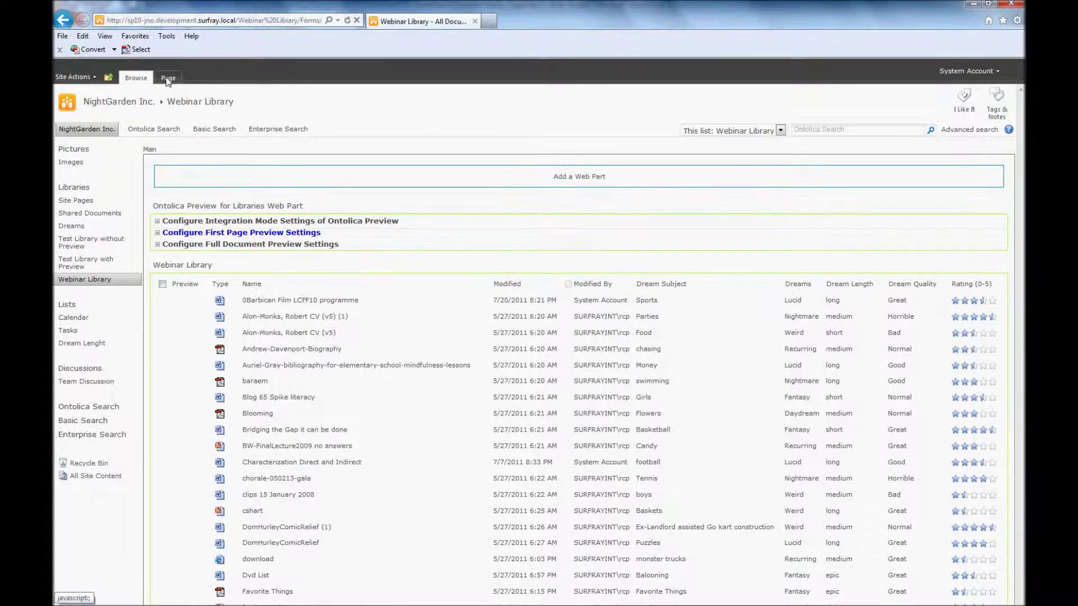
Stop editing the page from the Page ribbon so the Preview column shows thumbnails
{"action": "left_click", "coordinate": [167, 78]}
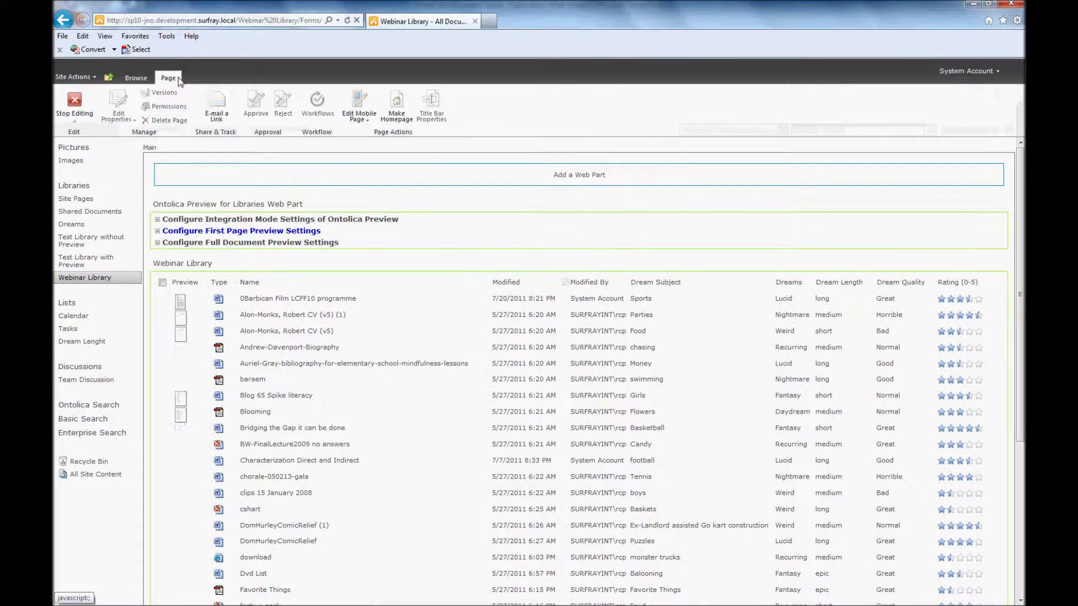
{"action": "left_click", "coordinate": [80, 103]}
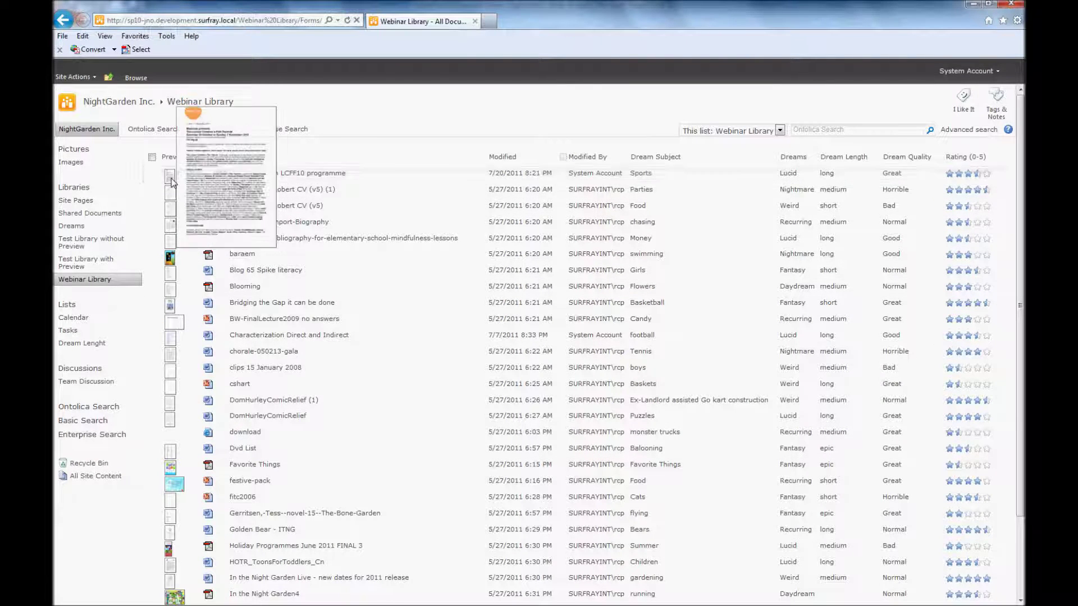
Expand the inline page strips for baraem and Bridging the Gap it can be done, then select the first document
{"action": "left_click", "coordinate": [170, 258]}
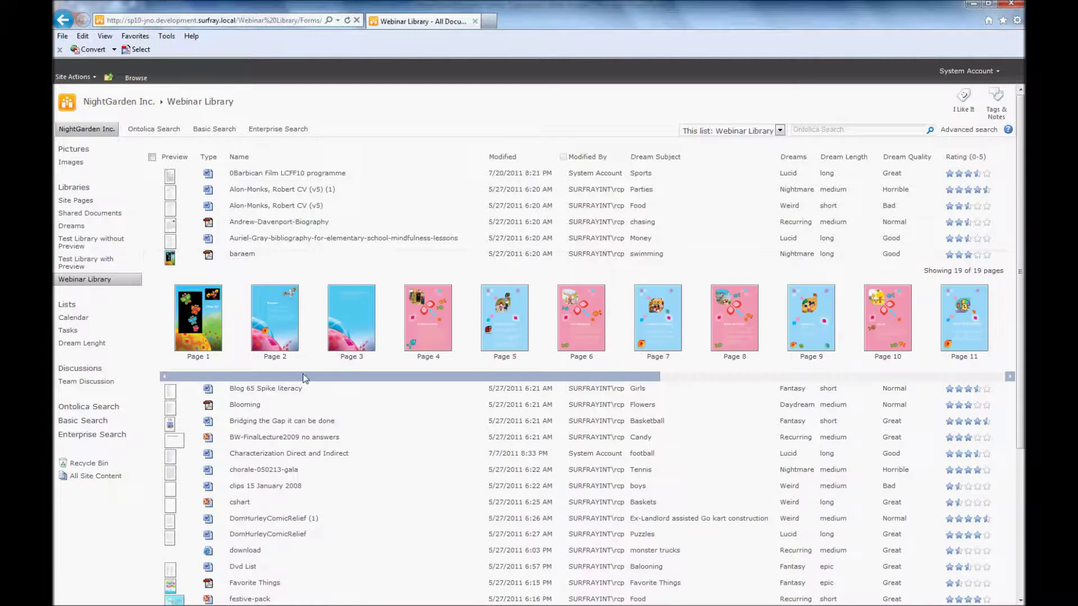
{"action": "mouse_move", "coordinate": [297, 377]}
{"action": "left_mouse_down"}
{"action": "mouse_move", "coordinate": [453, 377]}
{"action": "mouse_move", "coordinate": [308, 378]}
{"action": "left_mouse_up"}
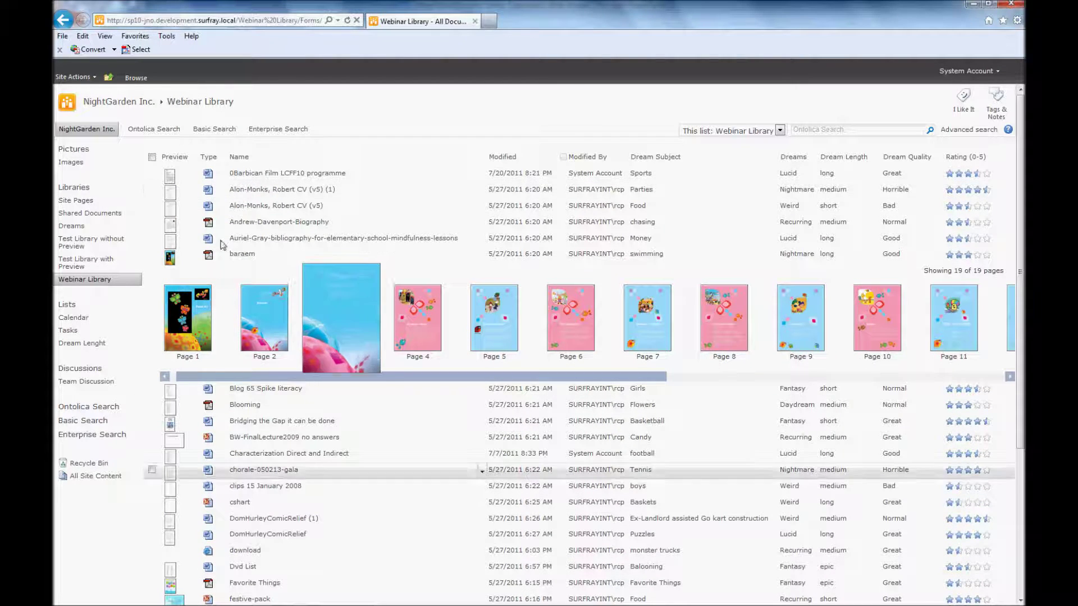
{"action": "scroll", "coordinate": [227, 406], "scroll_direction": "down", "scroll_amount": 2}
{"action": "mouse_move", "coordinate": [172, 351]}
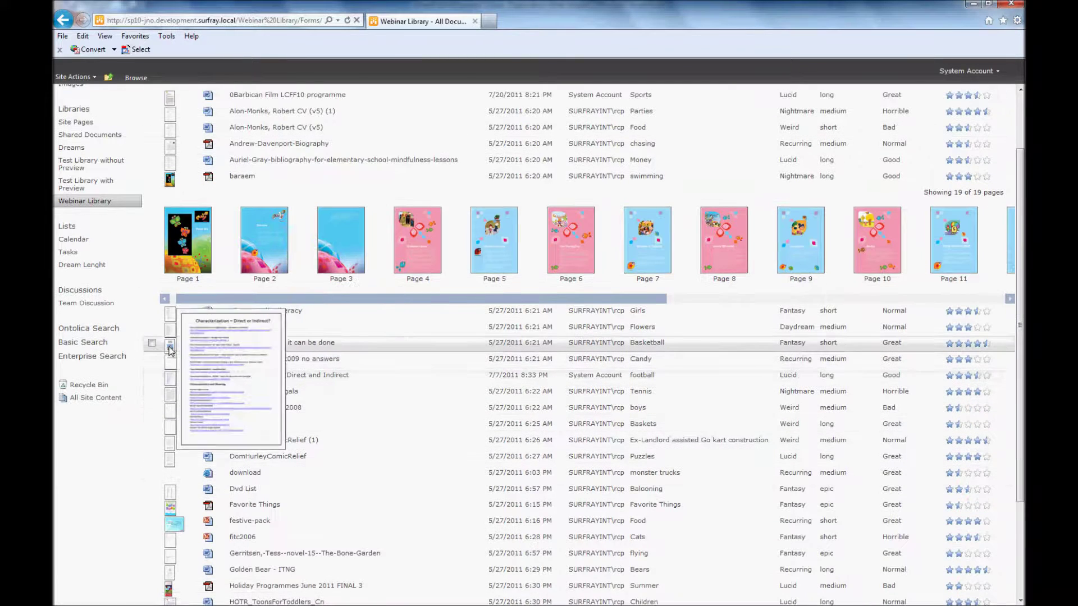
{"action": "left_click", "coordinate": [170, 348]}
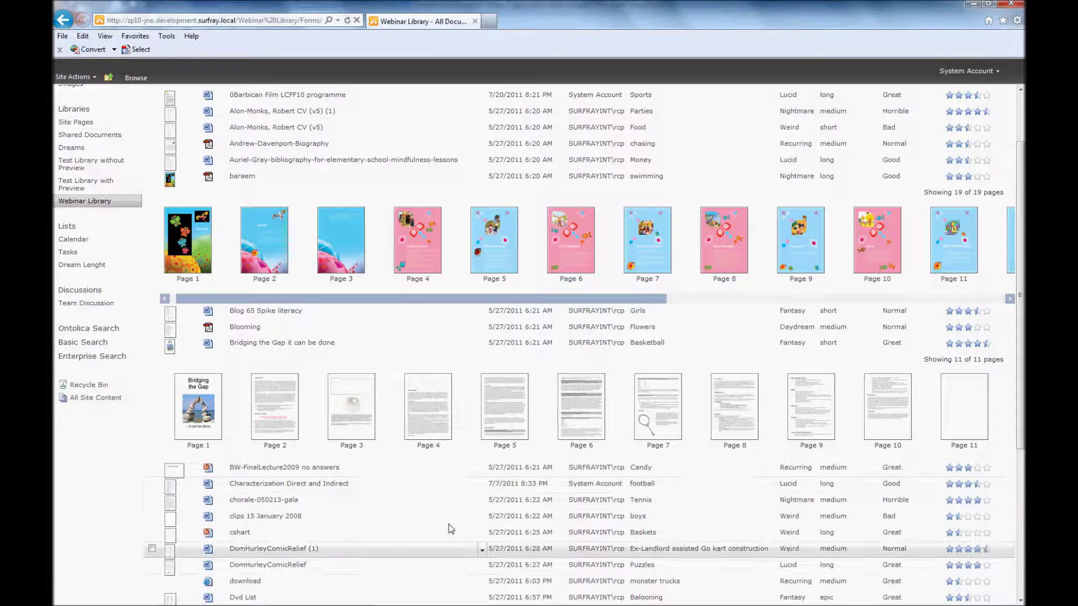
{"action": "scroll", "coordinate": [412, 471], "scroll_direction": "up", "scroll_amount": 2}
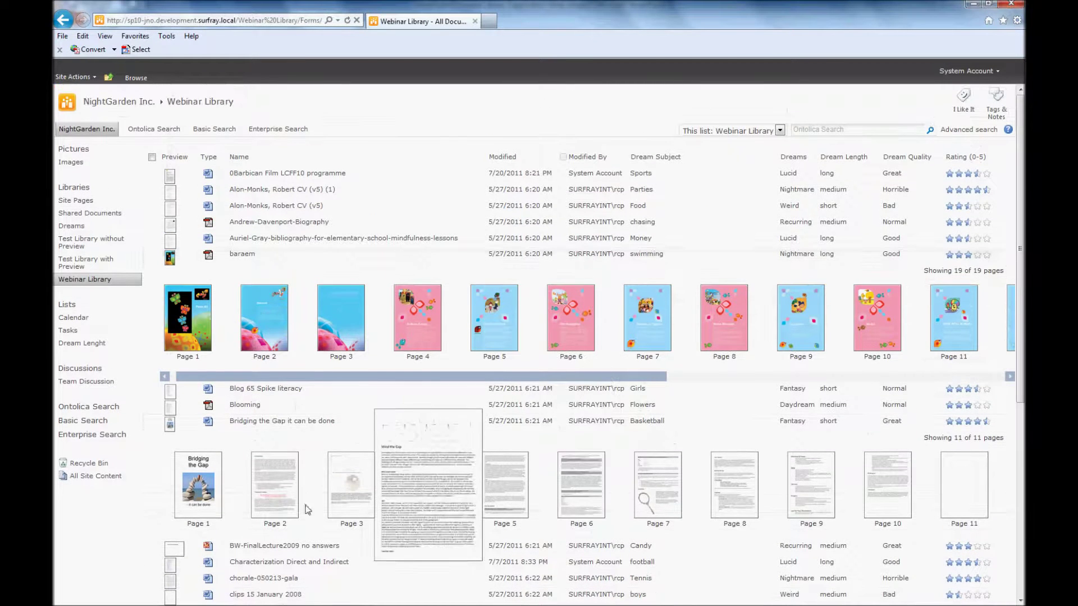
{"action": "left_click", "coordinate": [153, 174]}
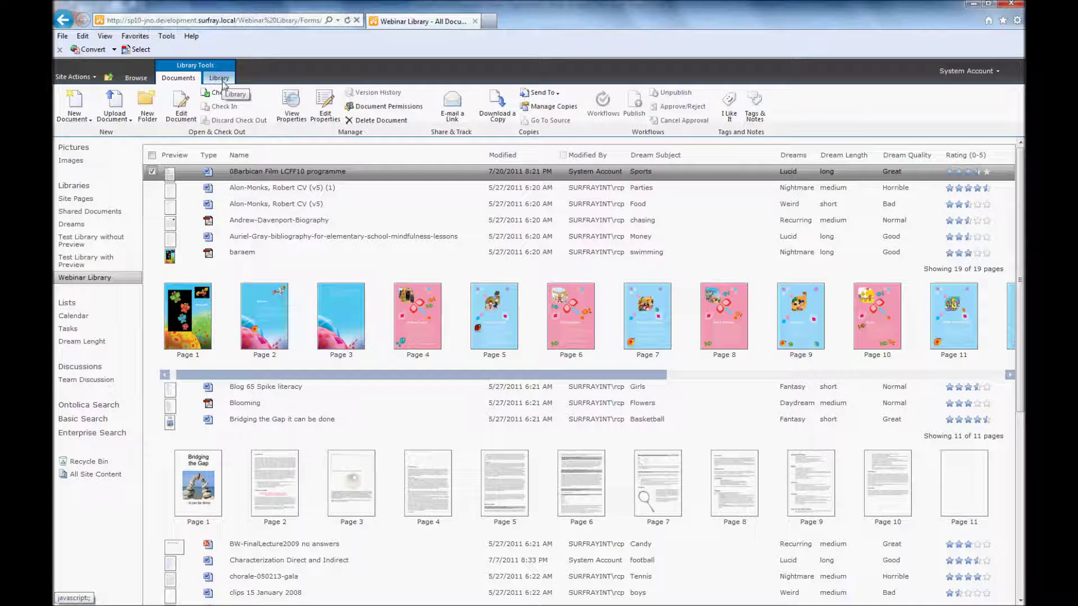
From Library Tools, switch to the Dreams Grouping view and open its Modify View settings
{"action": "left_click", "coordinate": [218, 78]}
{"action": "left_click", "coordinate": [362, 108]}
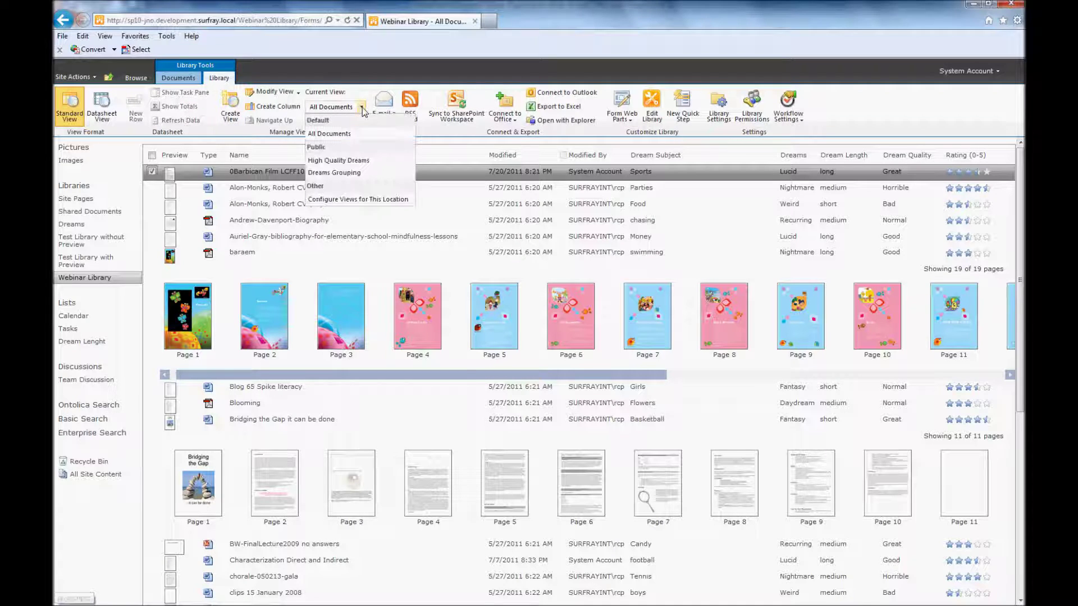
{"action": "left_click", "coordinate": [343, 174]}
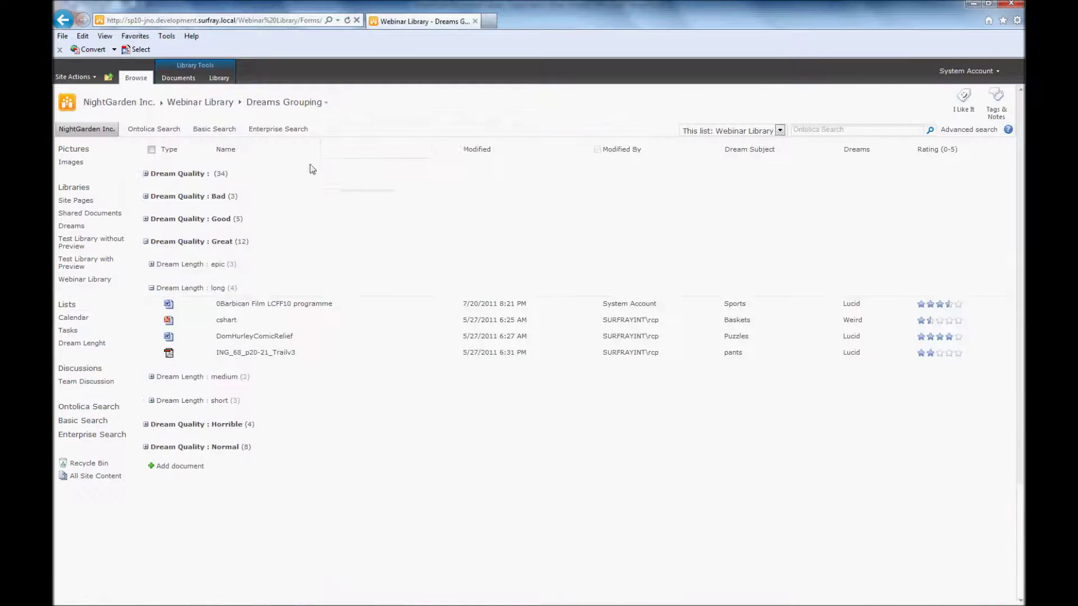
{"action": "left_click", "coordinate": [229, 78]}
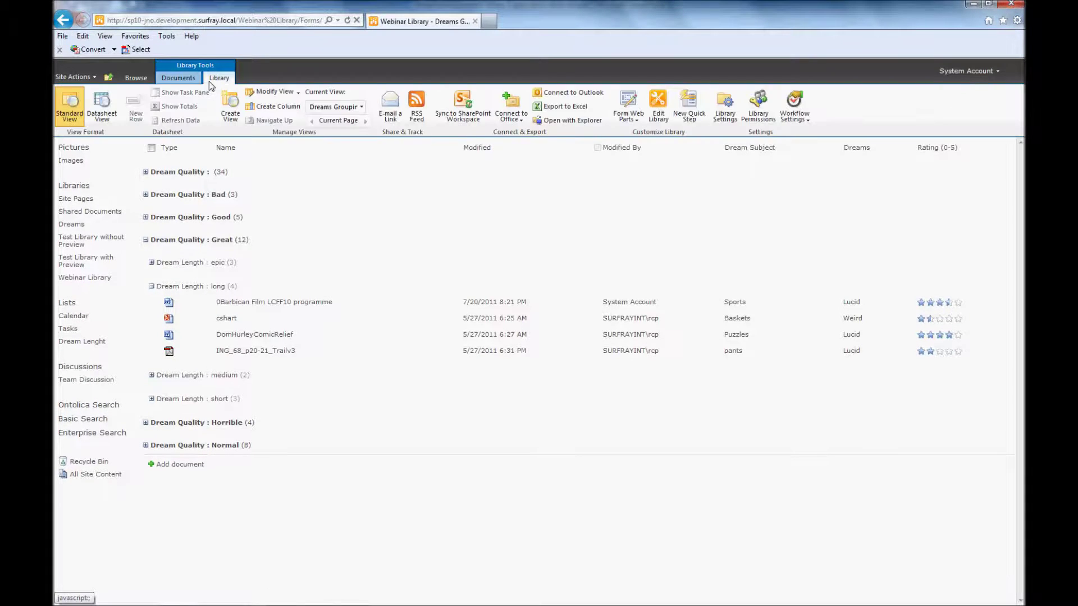
{"action": "left_click", "coordinate": [276, 96]}
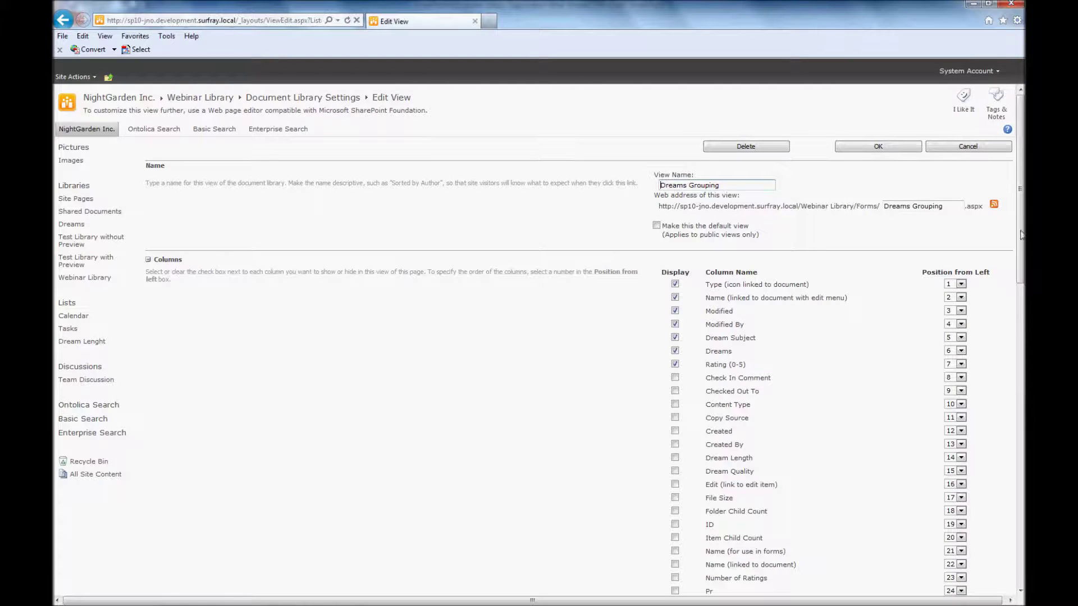
{"action": "scroll", "coordinate": [1019, 236], "scroll_direction": "down", "scroll_amount": 5}
Add the Preview column to the view at position 1 from the left
{"action": "scroll", "coordinate": [829, 357], "scroll_direction": "up", "scroll_amount": 1}
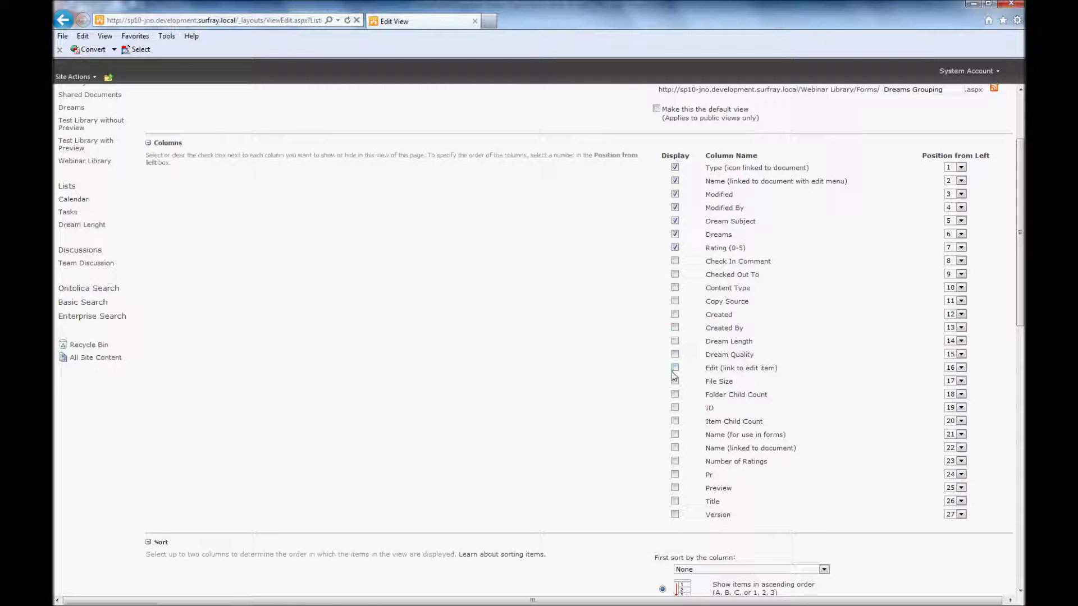
{"action": "left_click", "coordinate": [675, 489]}
{"action": "scroll", "coordinate": [904, 427], "scroll_direction": "down", "scroll_amount": 2}
{"action": "left_click", "coordinate": [960, 422]}
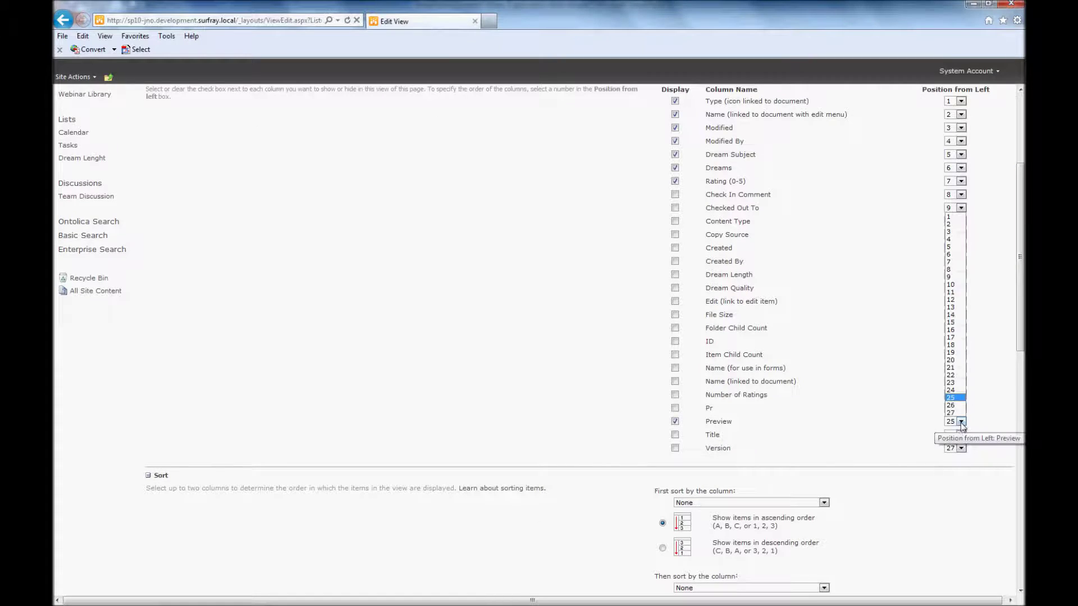
{"action": "left_click", "coordinate": [959, 217]}
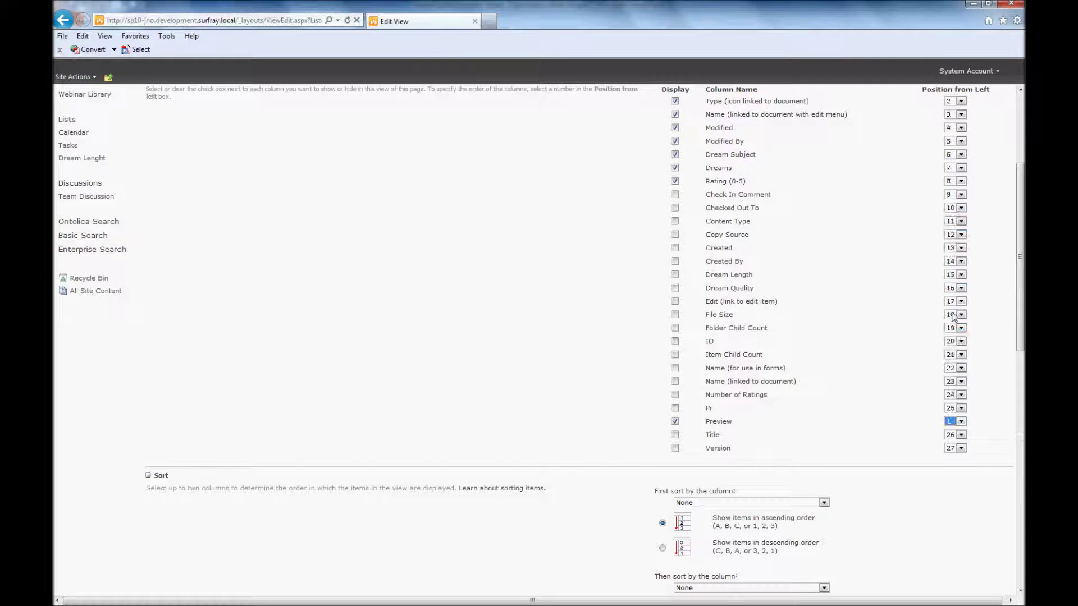
Allow inline editing in the Dreams Grouping view and save it
{"action": "scroll", "coordinate": [951, 400], "scroll_direction": "down", "scroll_amount": 1}
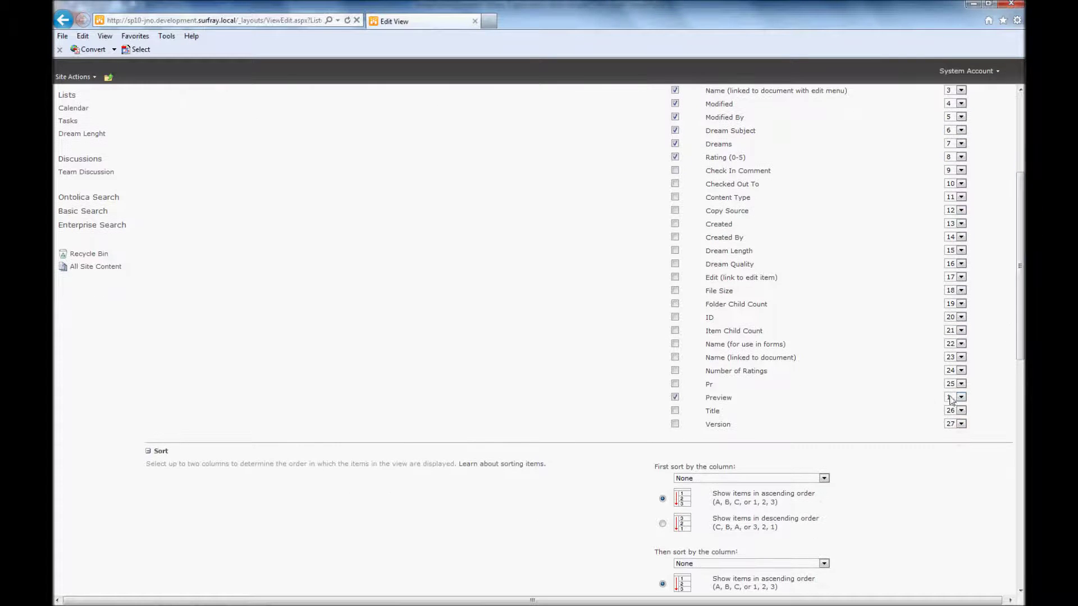
{"action": "left_click_drag", "start_coordinate": [1021, 304], "coordinate": [1019, 537]}
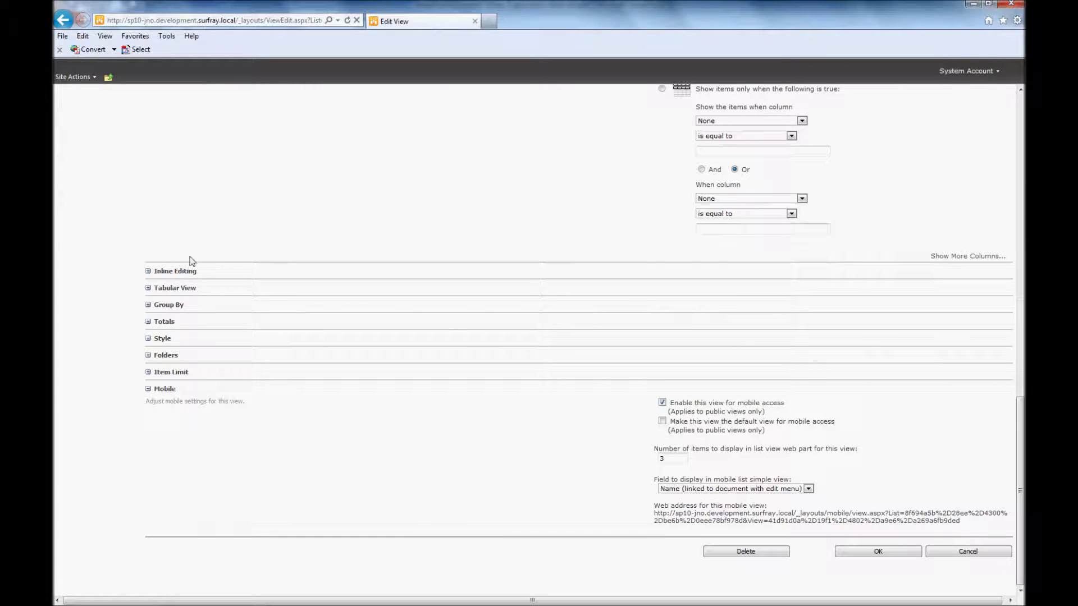
{"action": "left_click", "coordinate": [150, 271]}
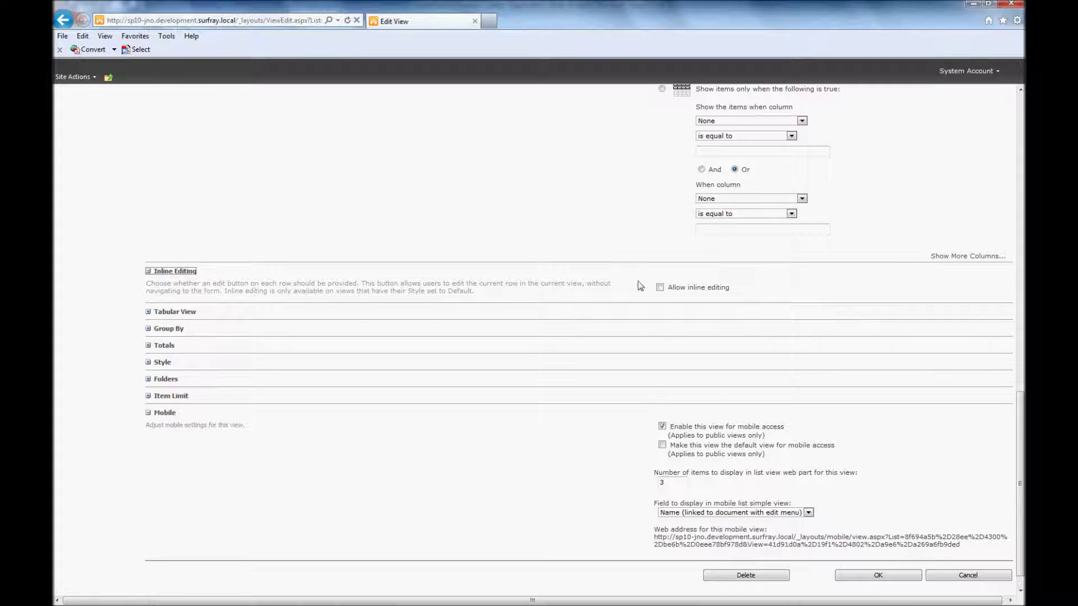
{"action": "left_click", "coordinate": [659, 288]}
{"action": "left_click", "coordinate": [878, 578]}
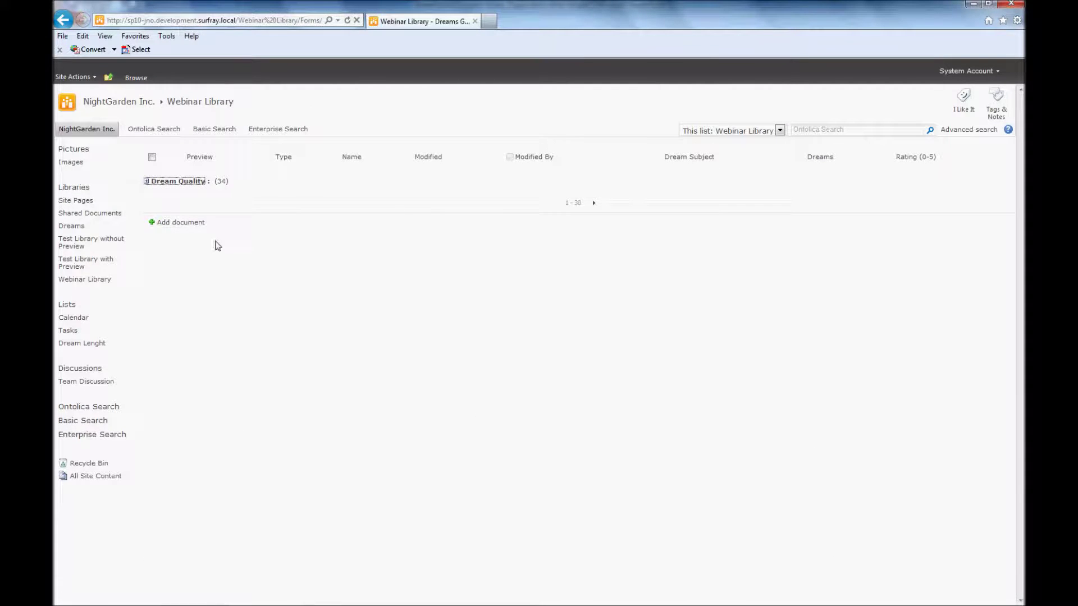
Expand and collapse the Dream Quality and Dream Length groups, then go to the next page of items
{"action": "left_click", "coordinate": [145, 181]}
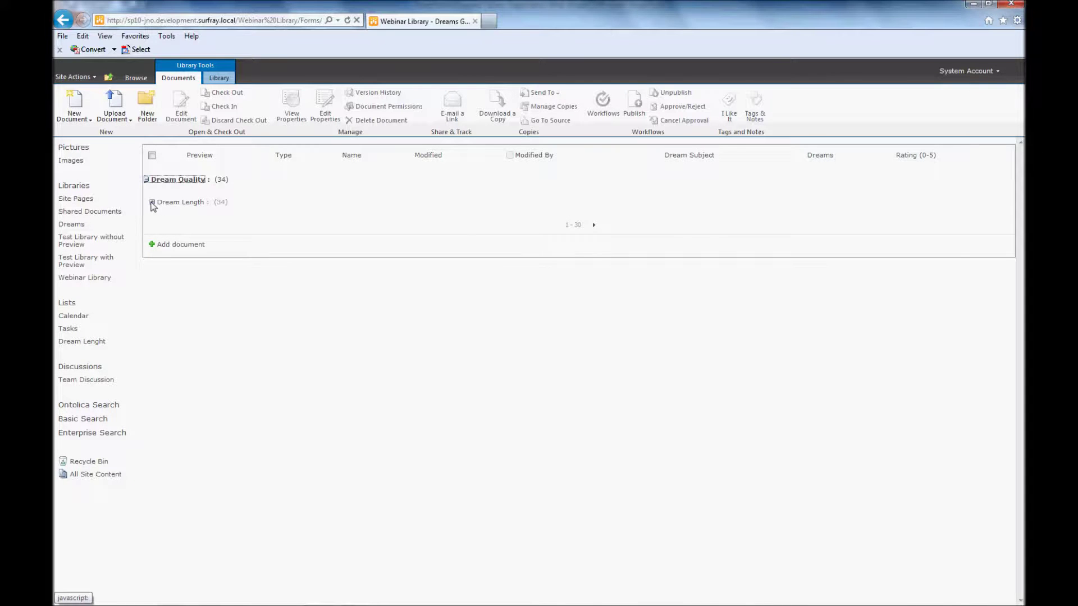
{"action": "left_click", "coordinate": [152, 203]}
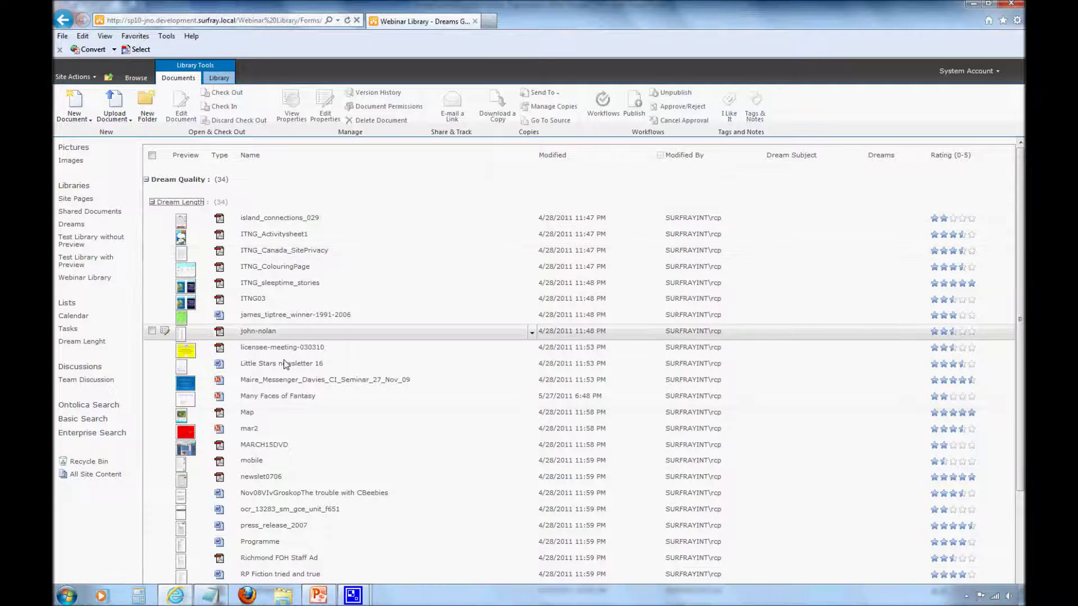
{"action": "scroll", "coordinate": [284, 365], "scroll_direction": "down", "scroll_amount": 3}
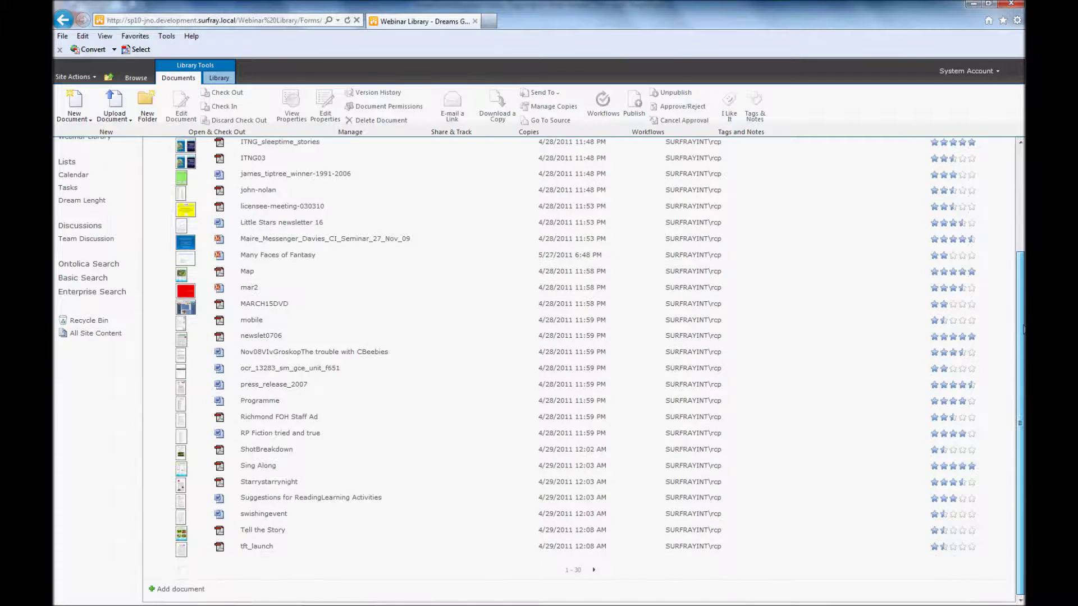
{"action": "scroll", "coordinate": [813, 268], "scroll_direction": "up", "scroll_amount": 3}
{"action": "left_click", "coordinate": [152, 202]}
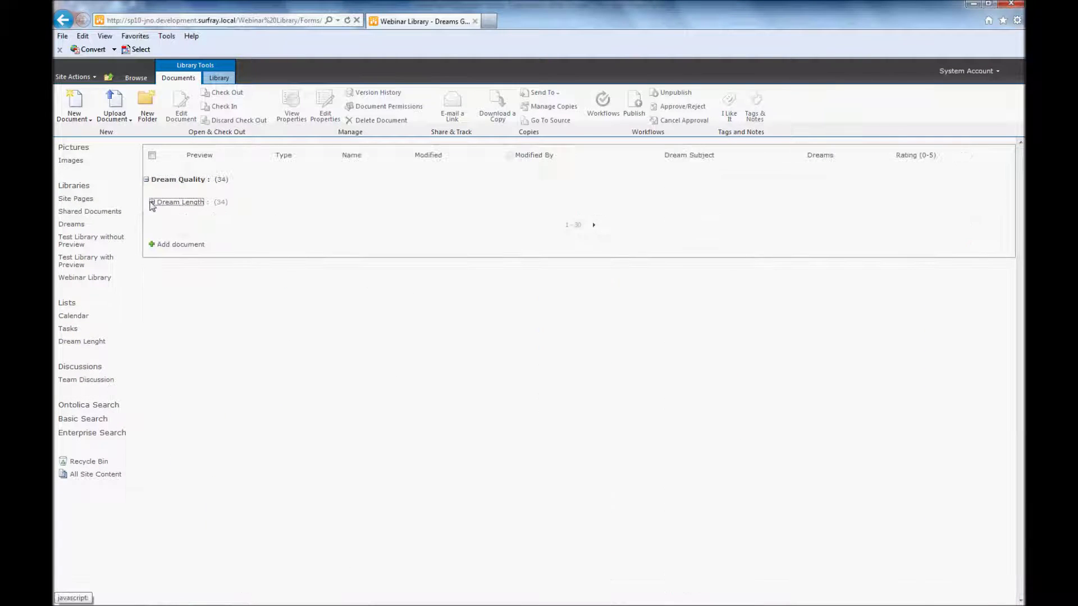
{"action": "left_click", "coordinate": [146, 179]}
{"action": "left_click", "coordinate": [593, 201]}
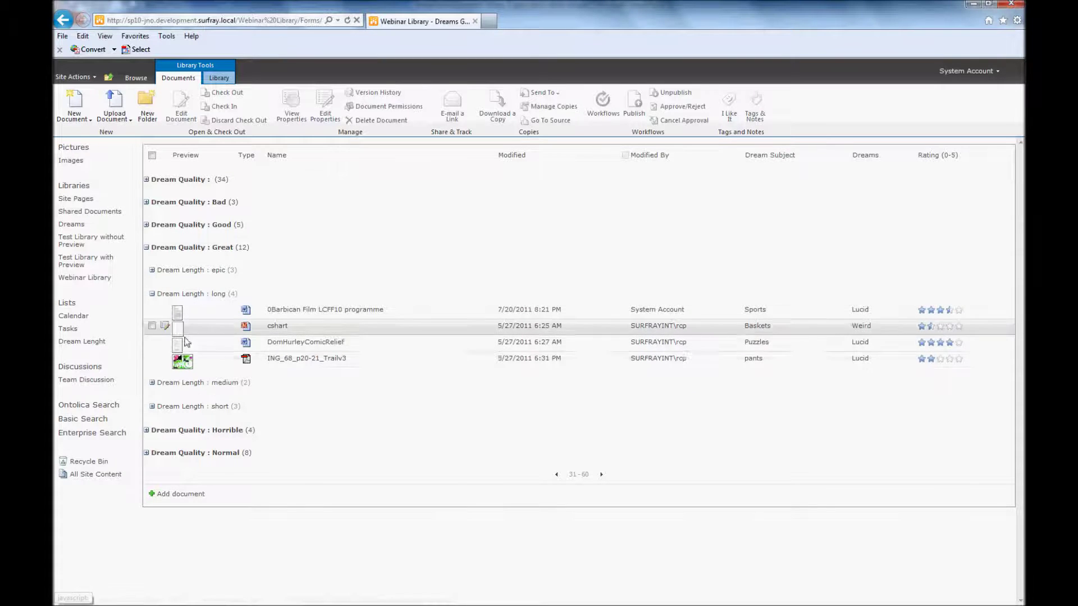
Expand the six page thumbnails of 0Barbican Film LCFF10 programme and enlarge Page 1
{"action": "mouse_move", "coordinate": [176, 316]}
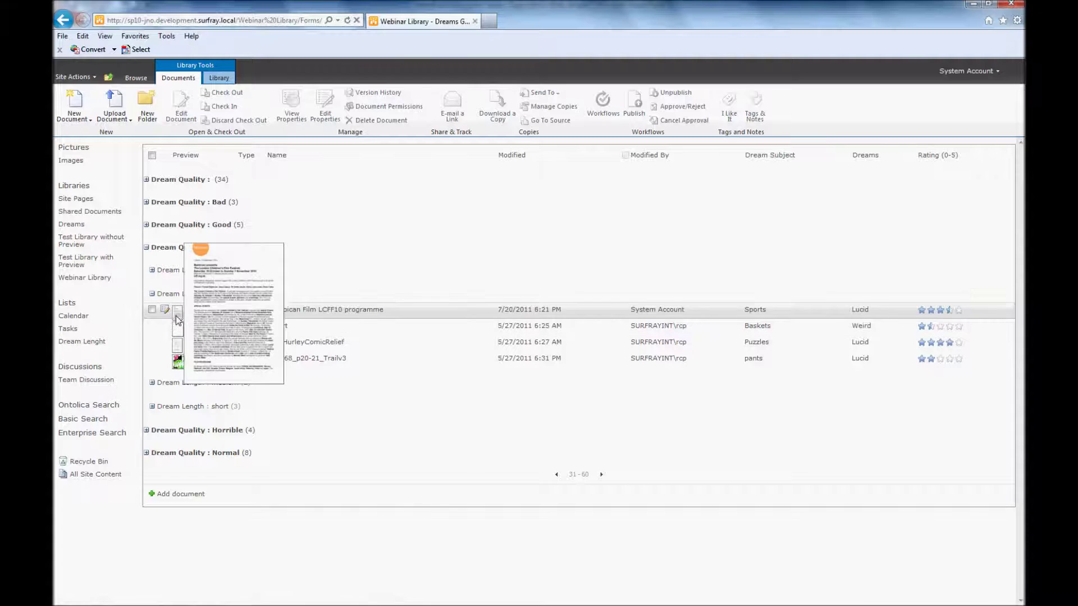
{"action": "left_click", "coordinate": [177, 317]}
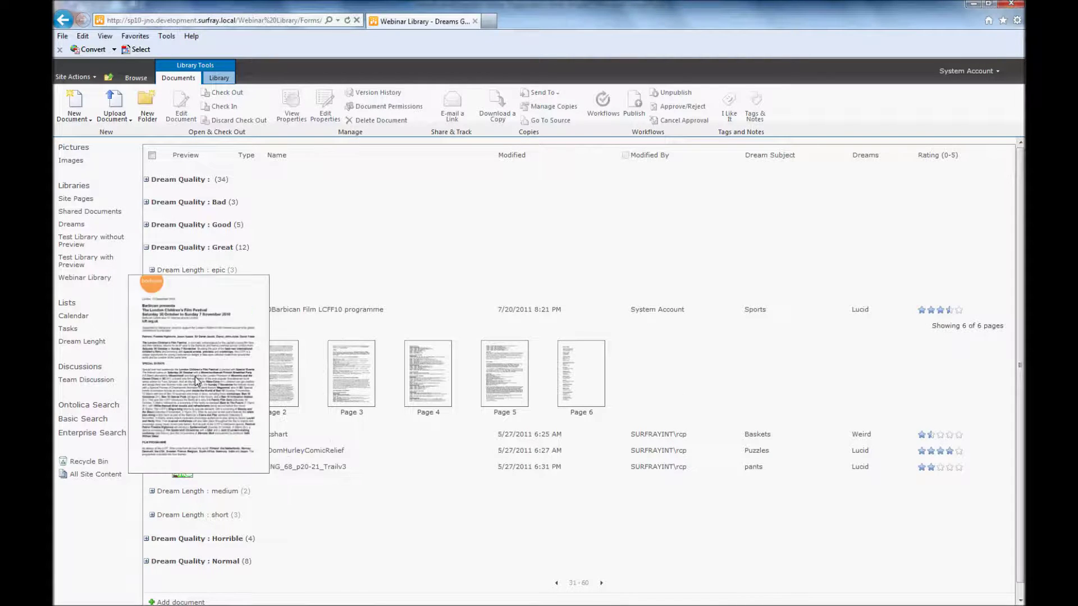
{"action": "left_click", "coordinate": [195, 375]}
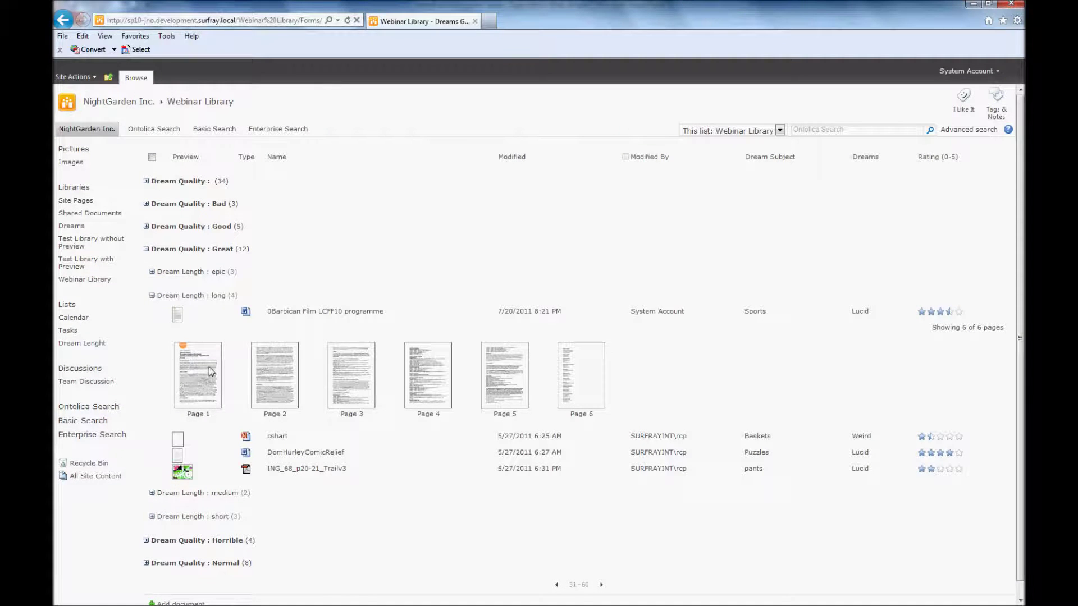
{"action": "mouse_move", "coordinate": [193, 377]}
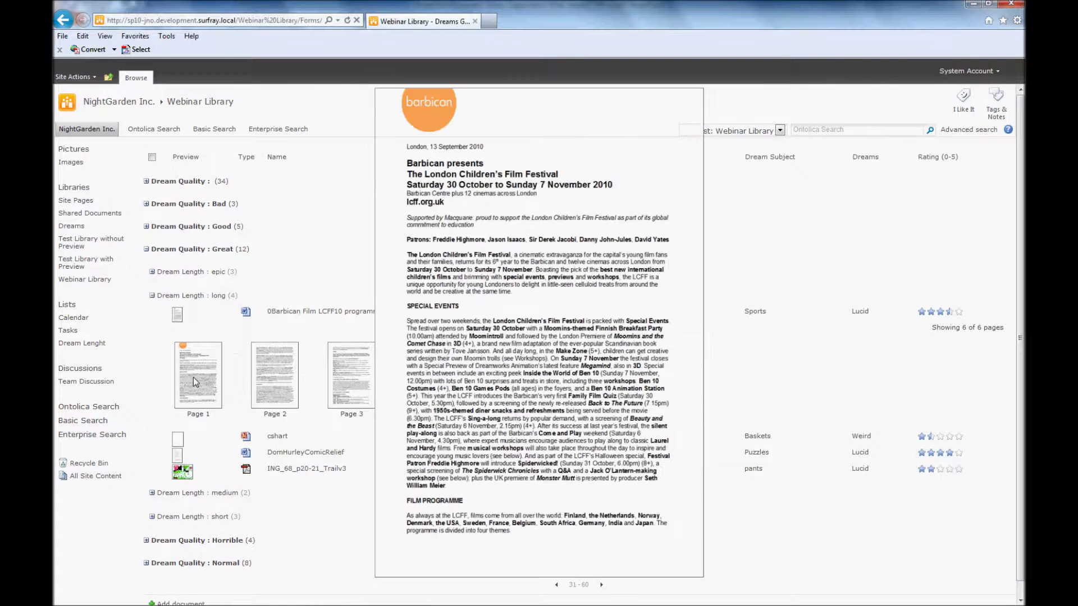